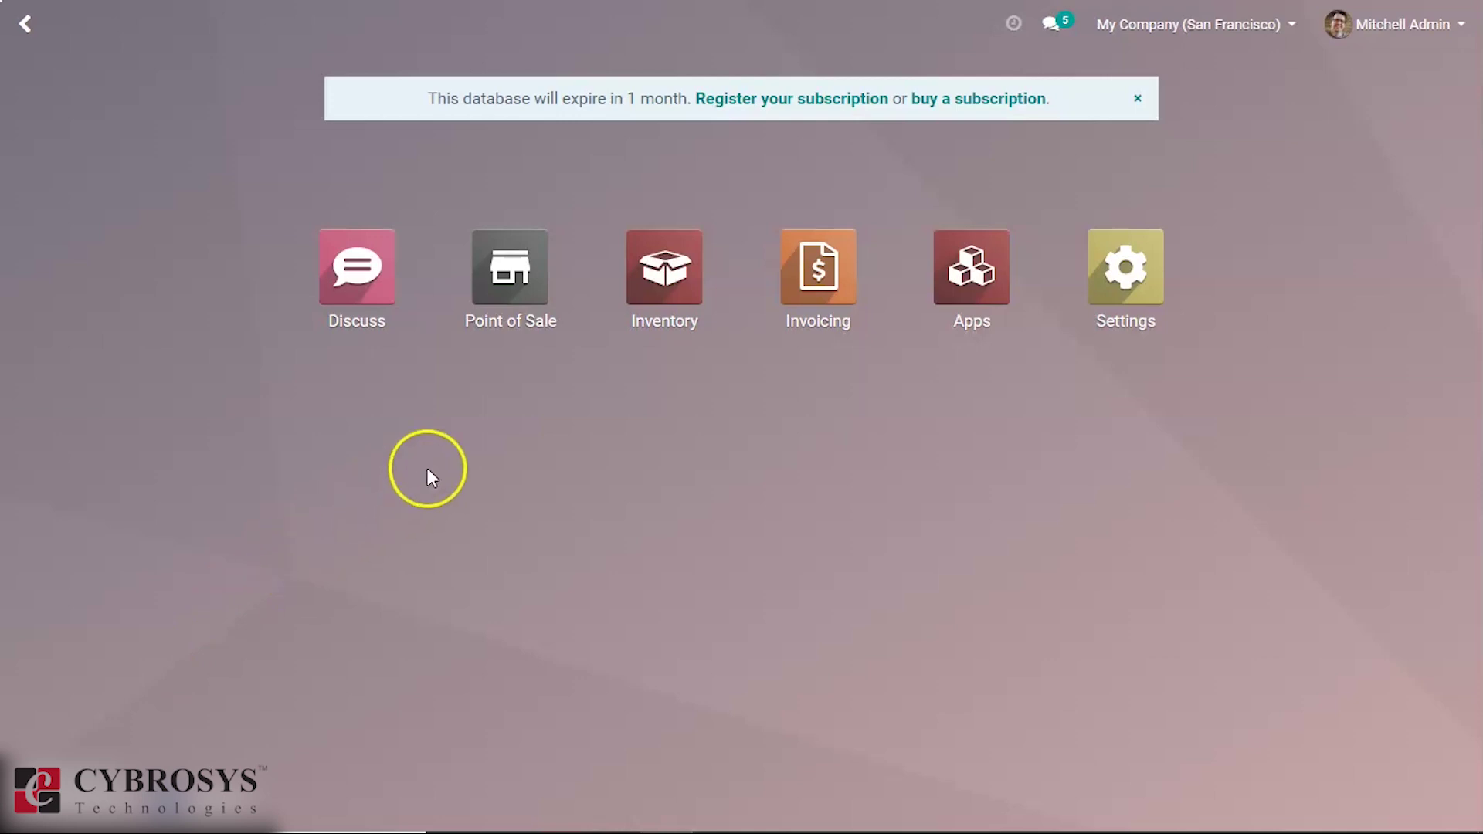
- Reach the Shop card's options menu in the Point of Sale app
left_click(484, 293)
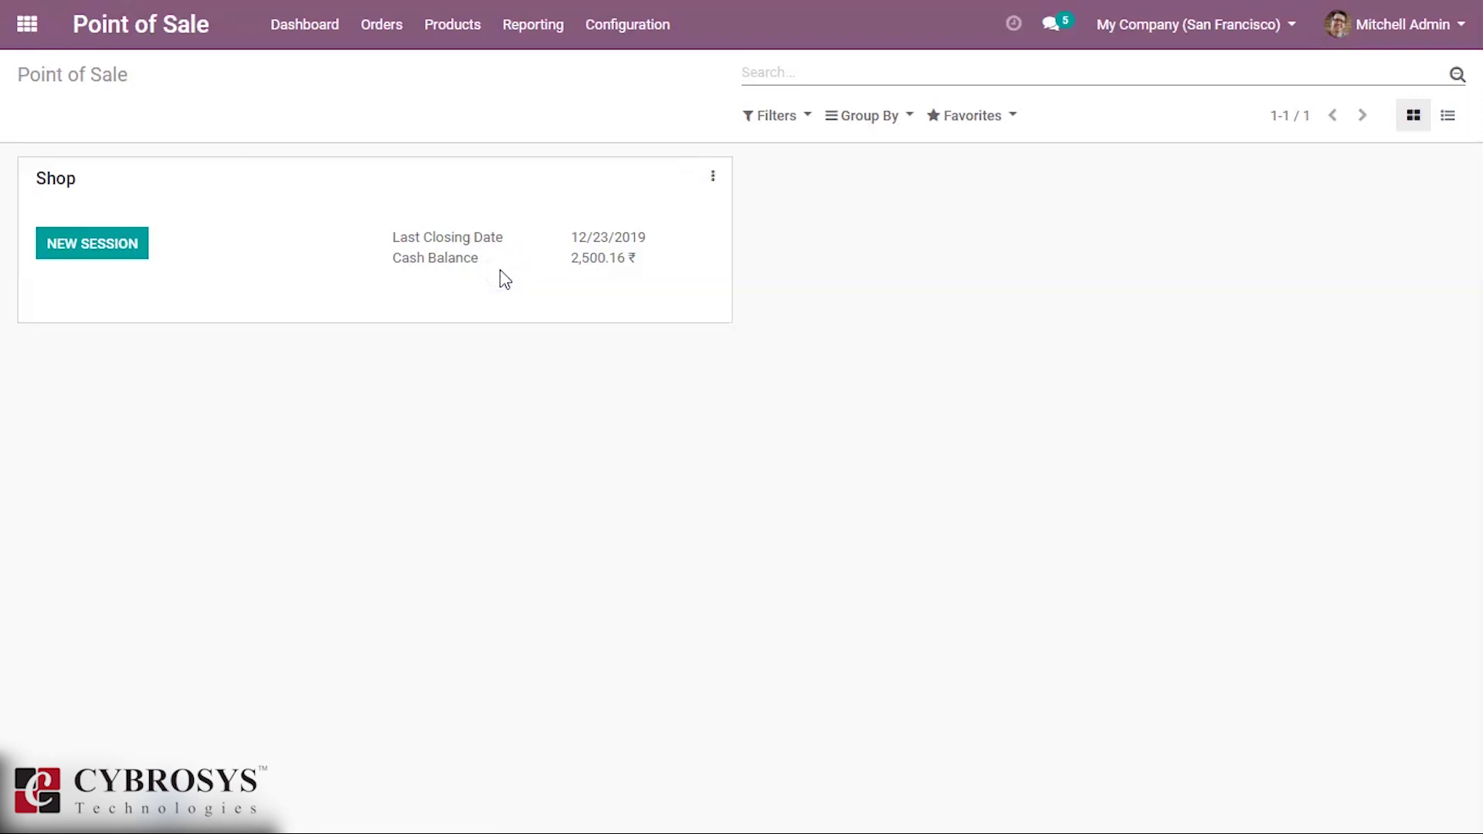
left_click(549, 220)
left_click(712, 182)
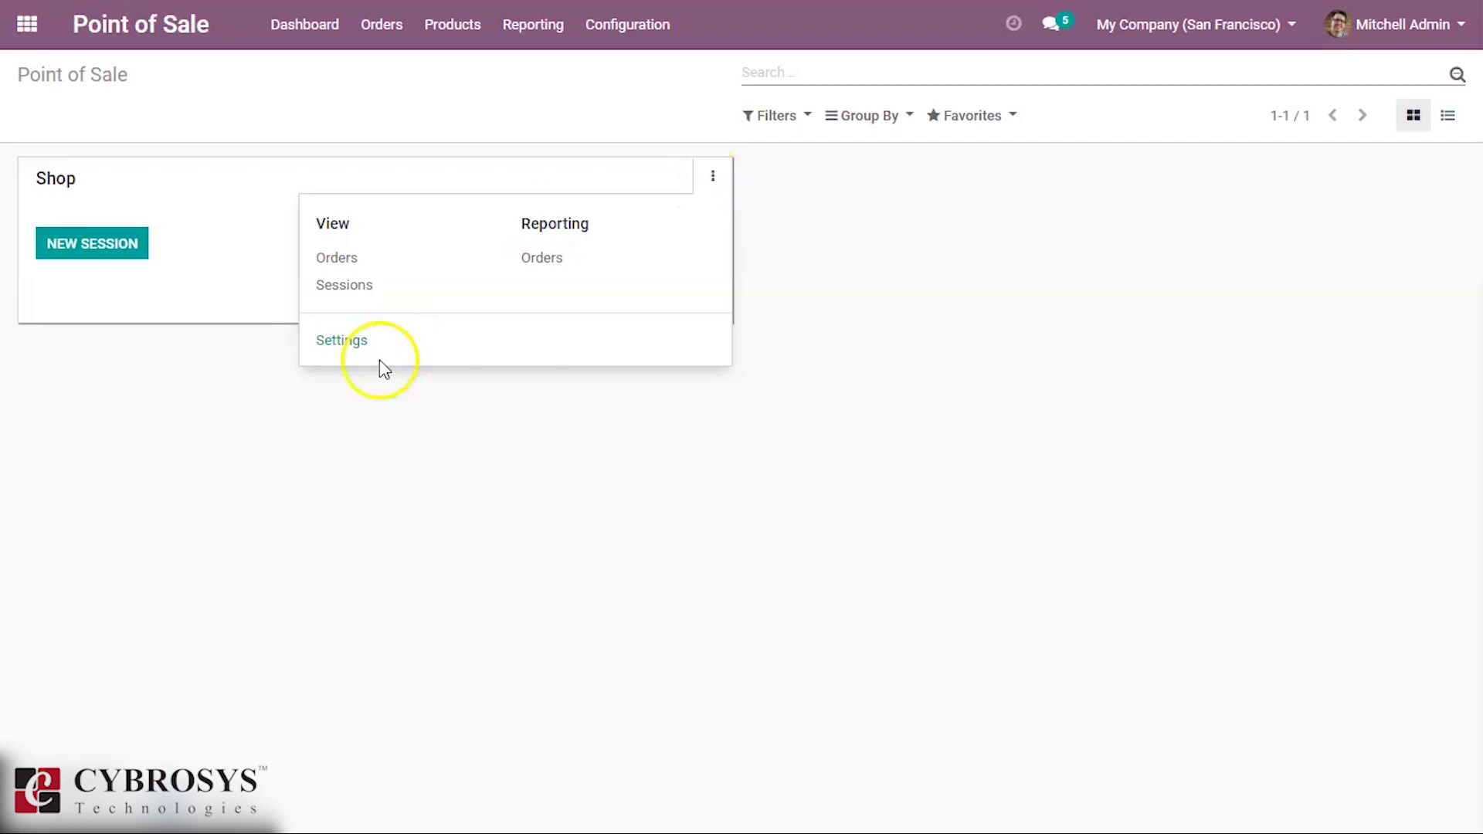
- Enable Loyalty Program on the Shop, link it to 'Loyalty Program', and save the settings
left_click(341, 349)
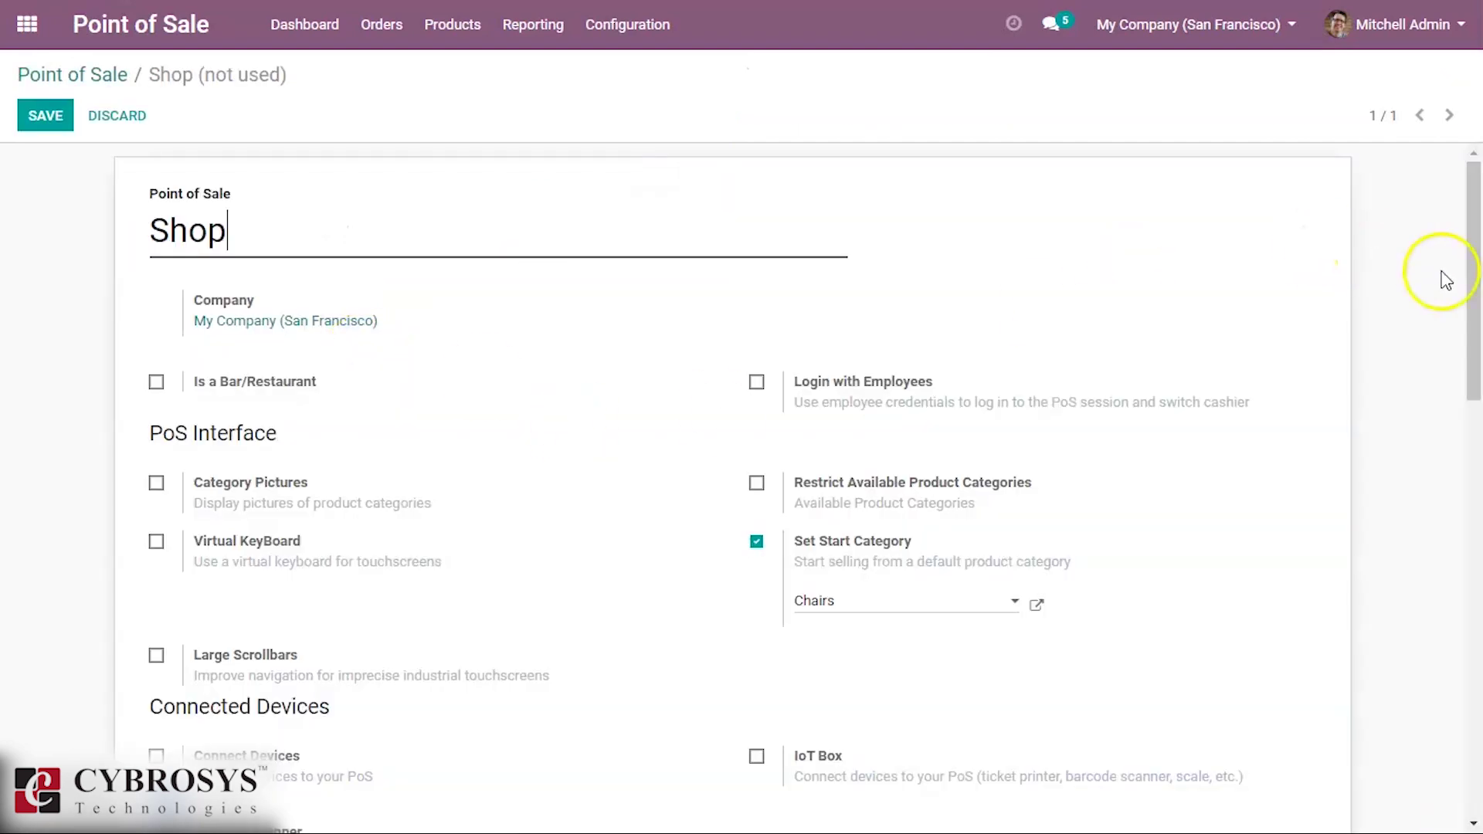
left_click_drag(1471, 292, 1471, 518)
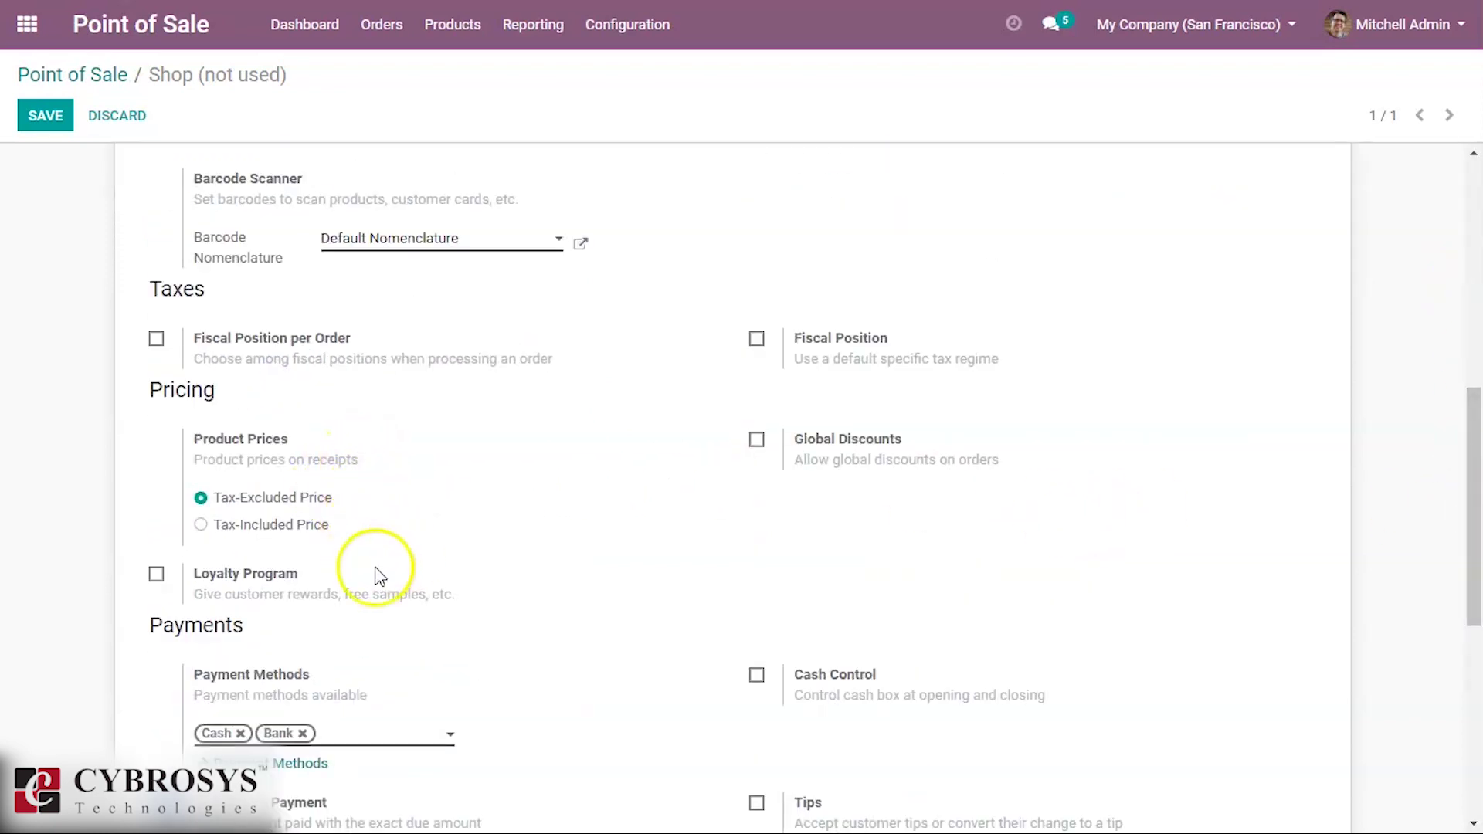
left_click(157, 574)
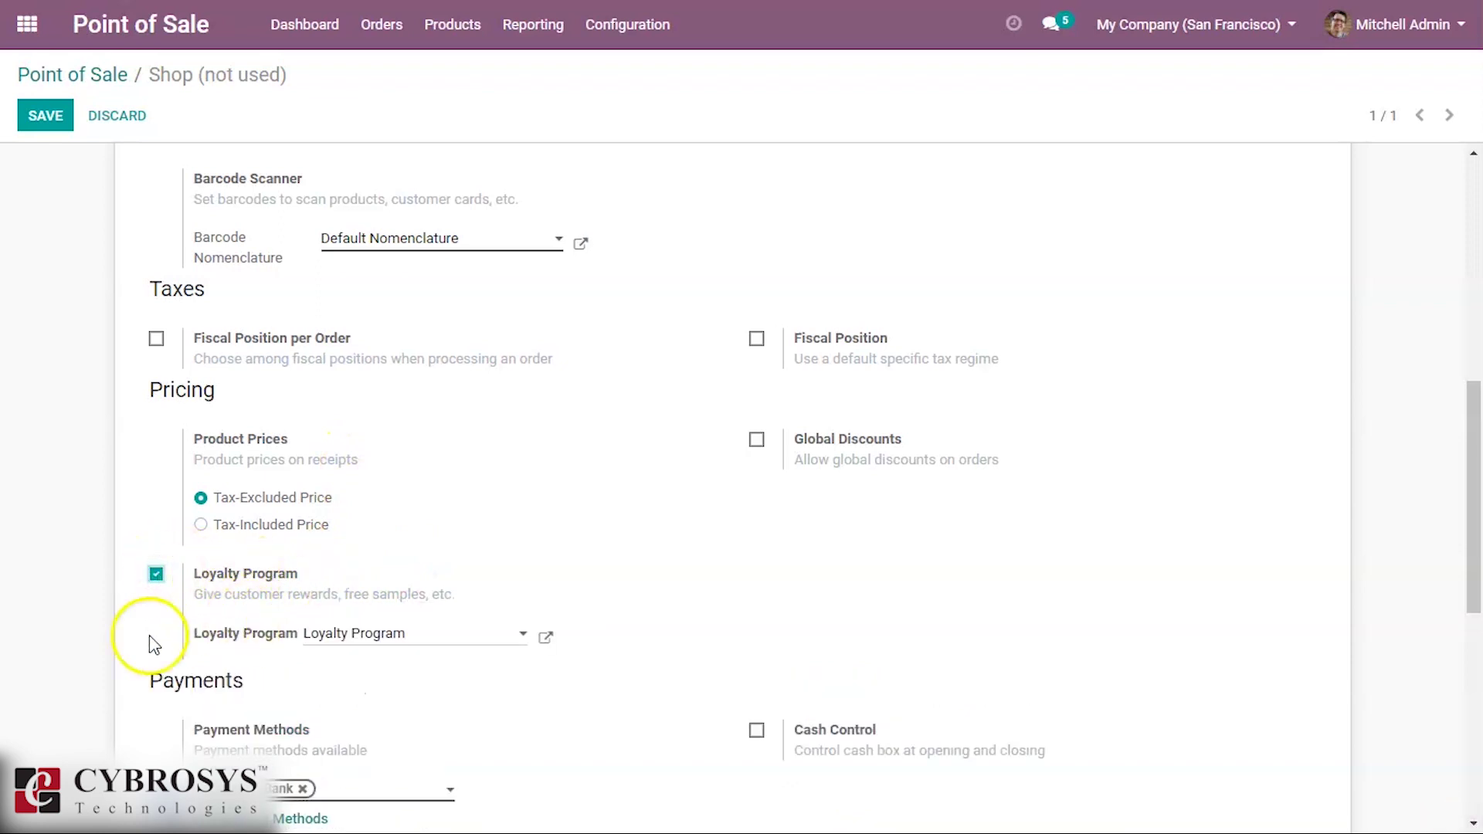
left_click(421, 639)
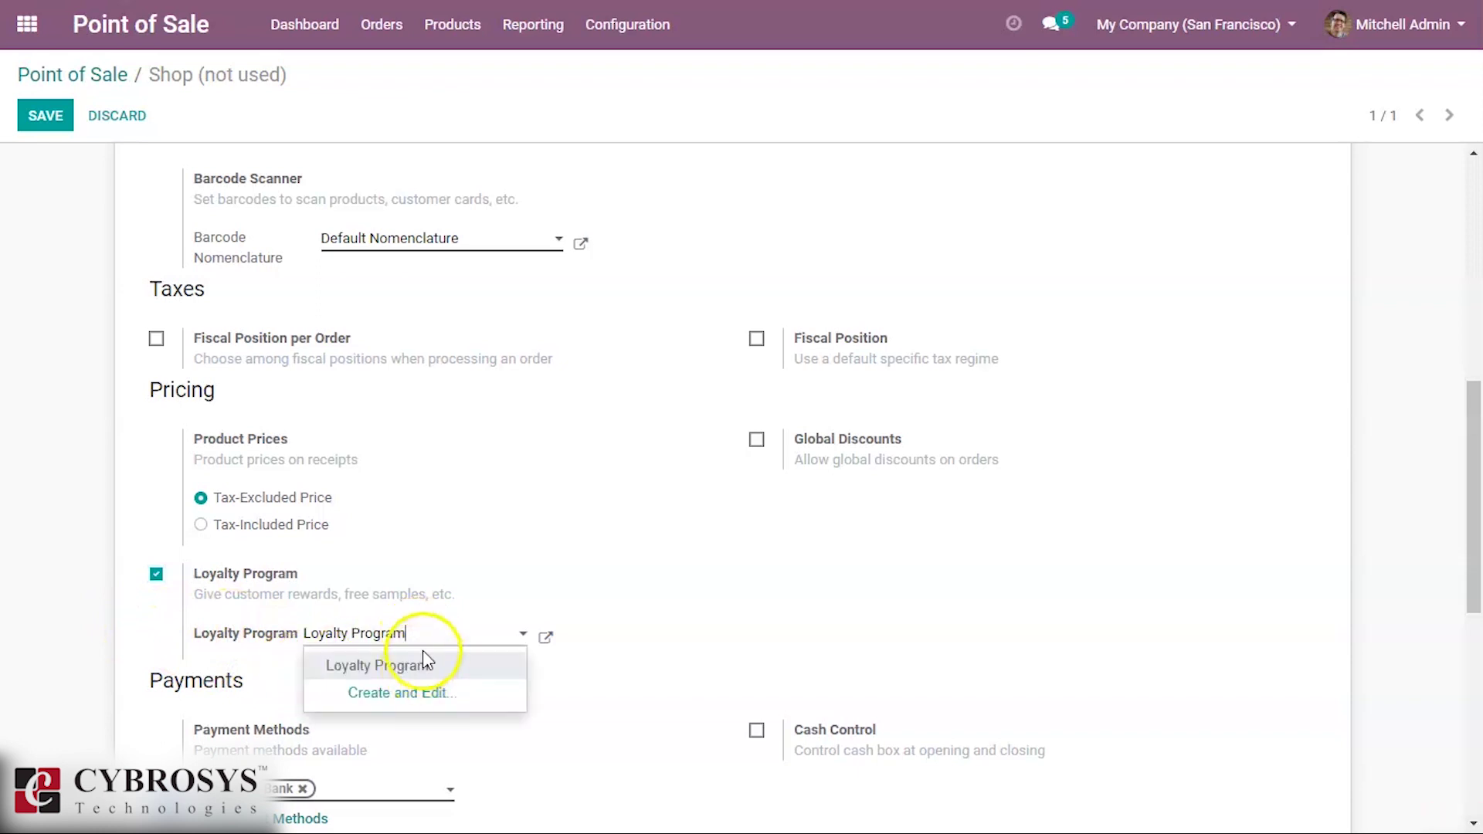
left_click(47, 104)
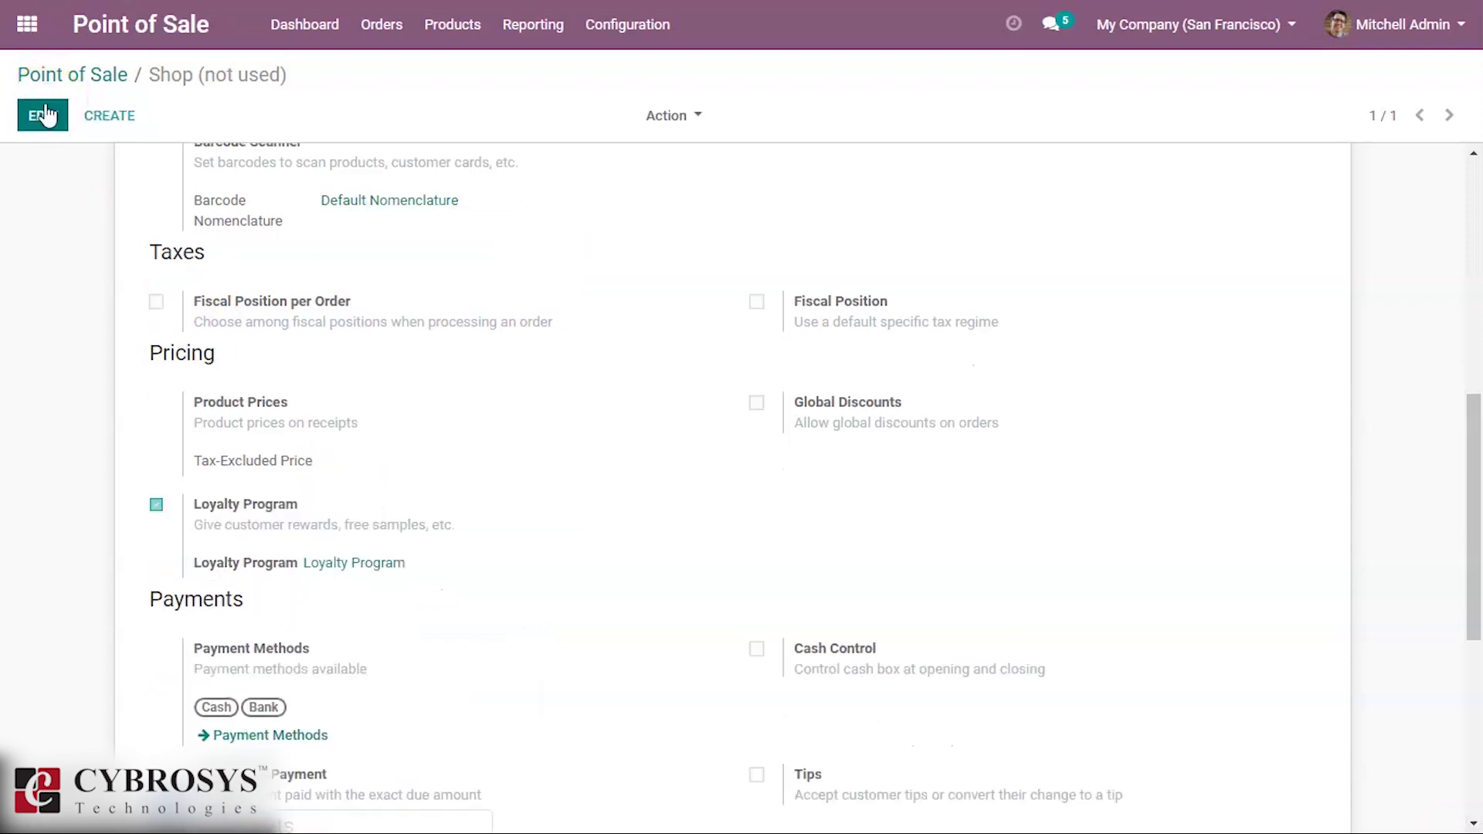
- Navigate via Products to the Loyalty Programs list showing the single Loyalty Program
left_click(462, 49)
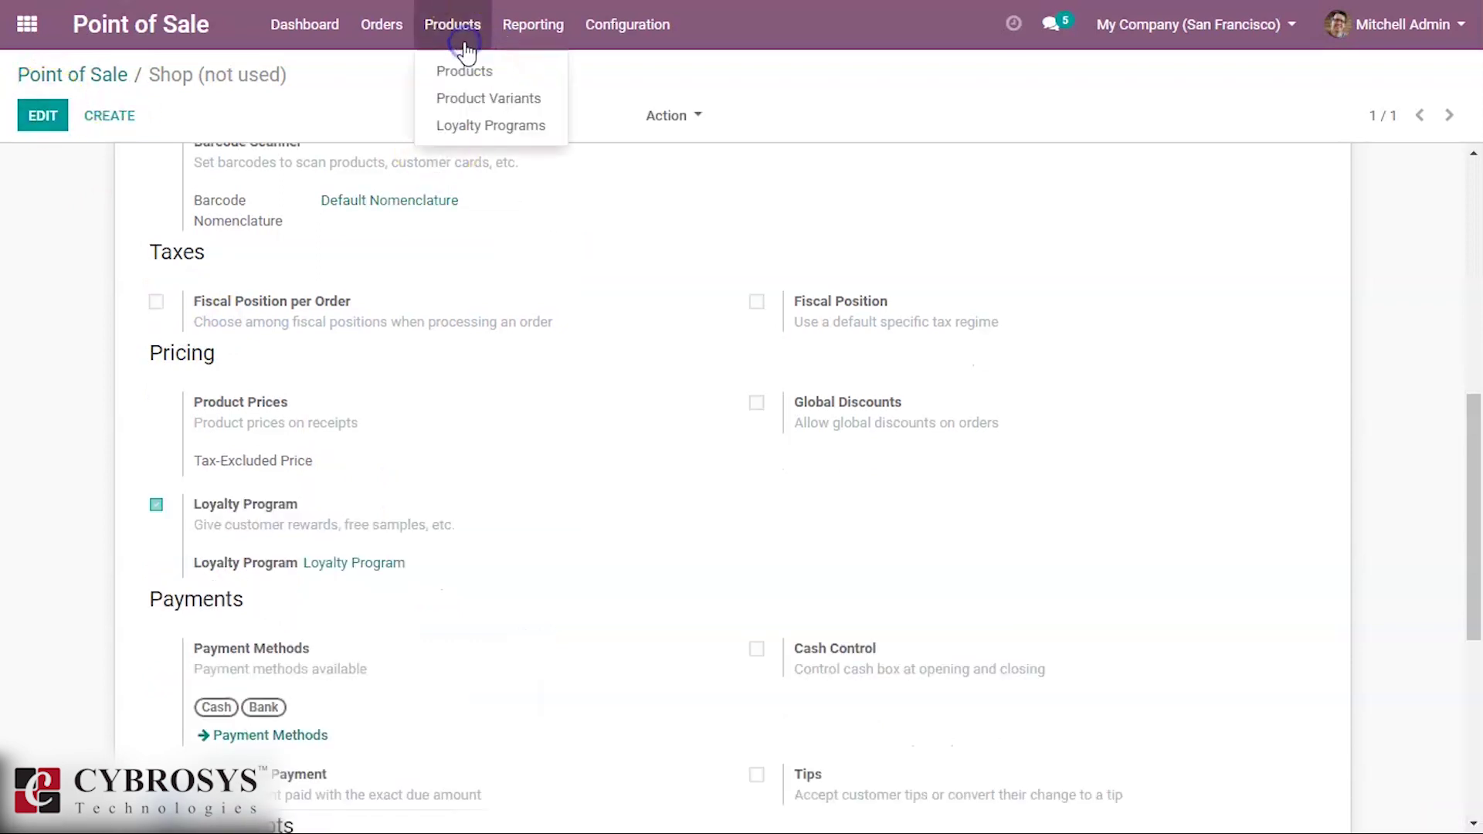
left_click(472, 129)
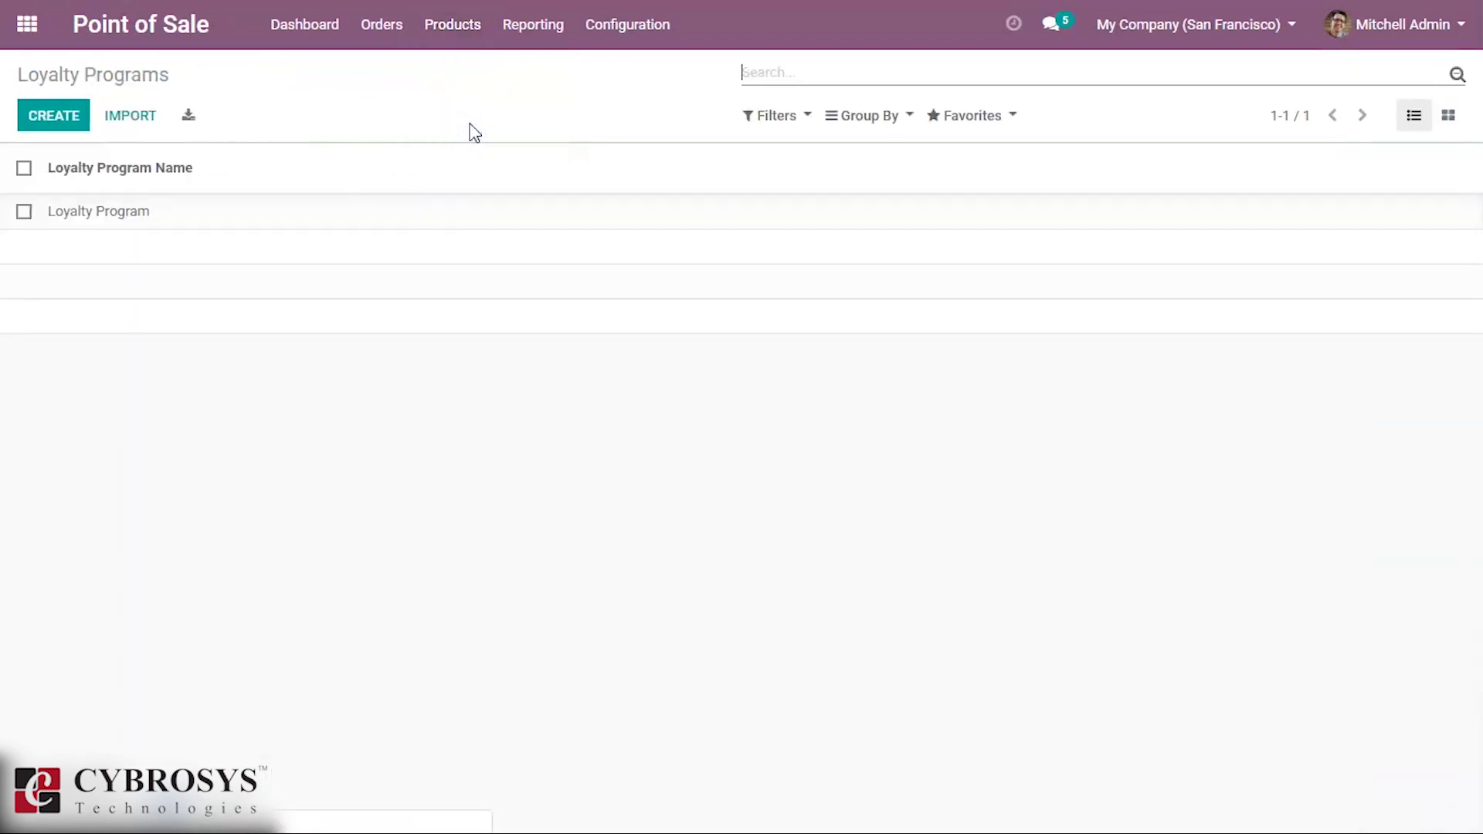
left_click(456, 41)
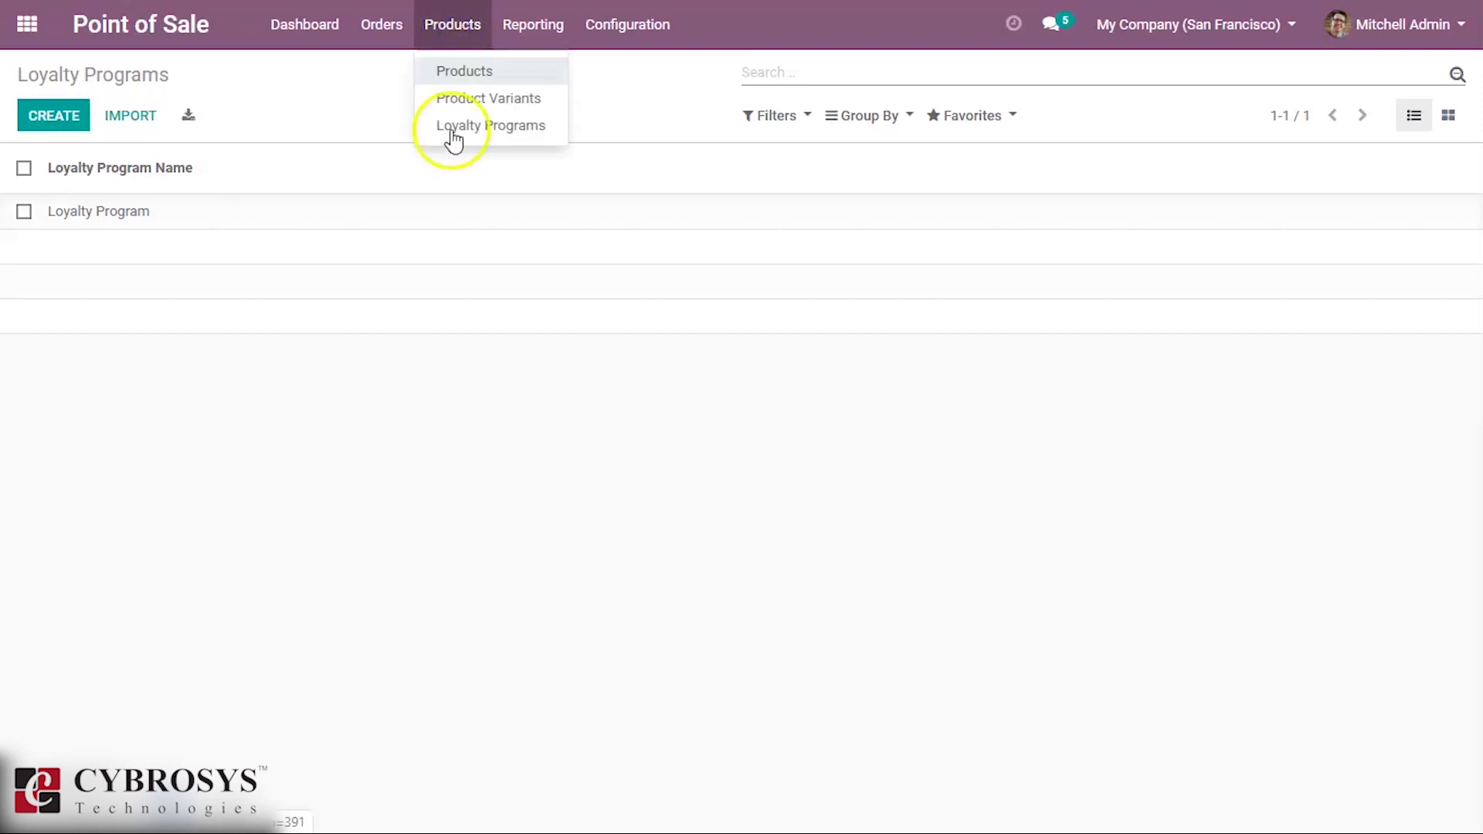
left_click(487, 137)
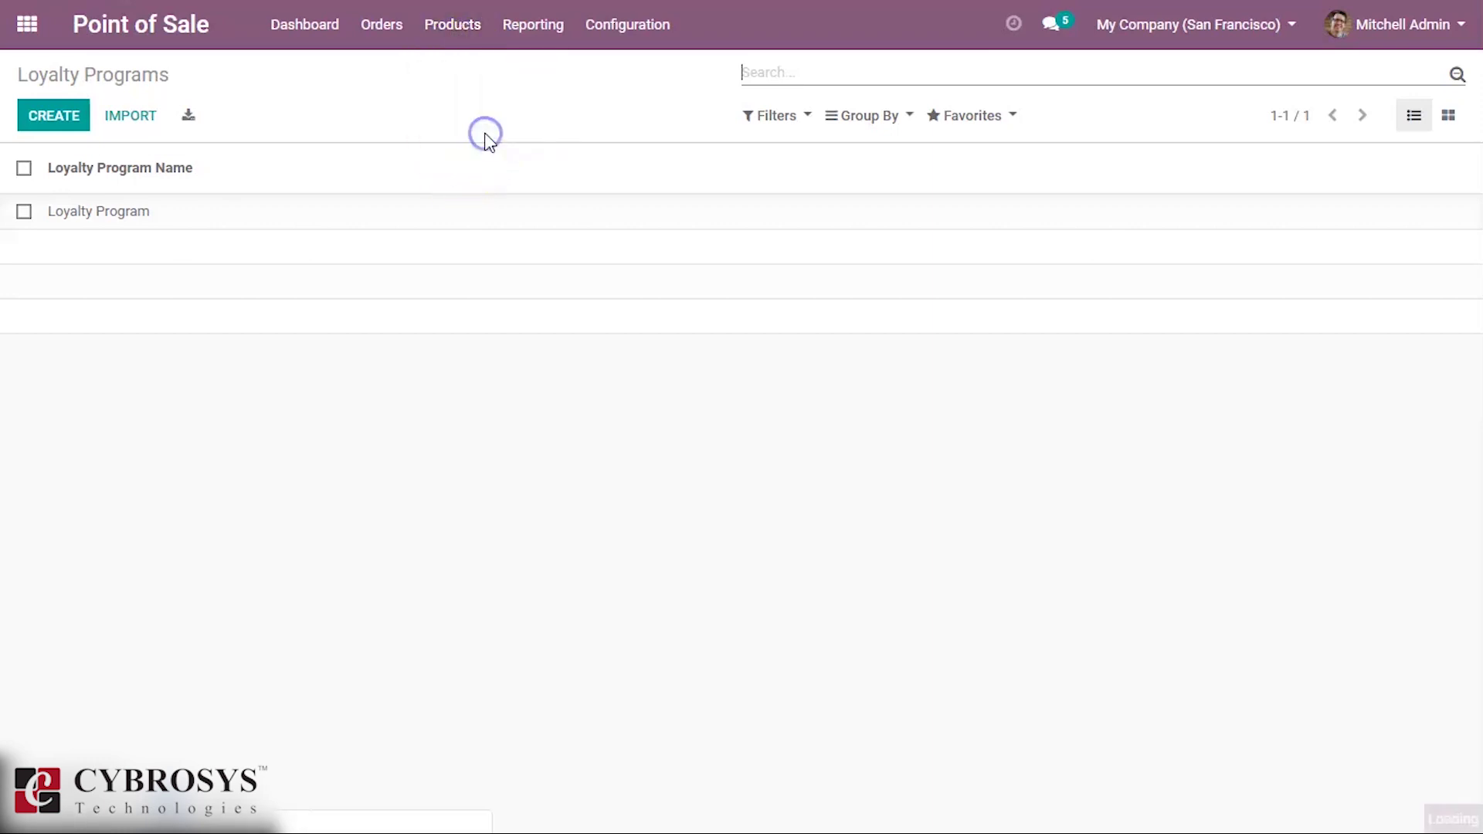
- Start a new loyalty program and explore the reward type choices of a trial reward line
left_click(53, 116)
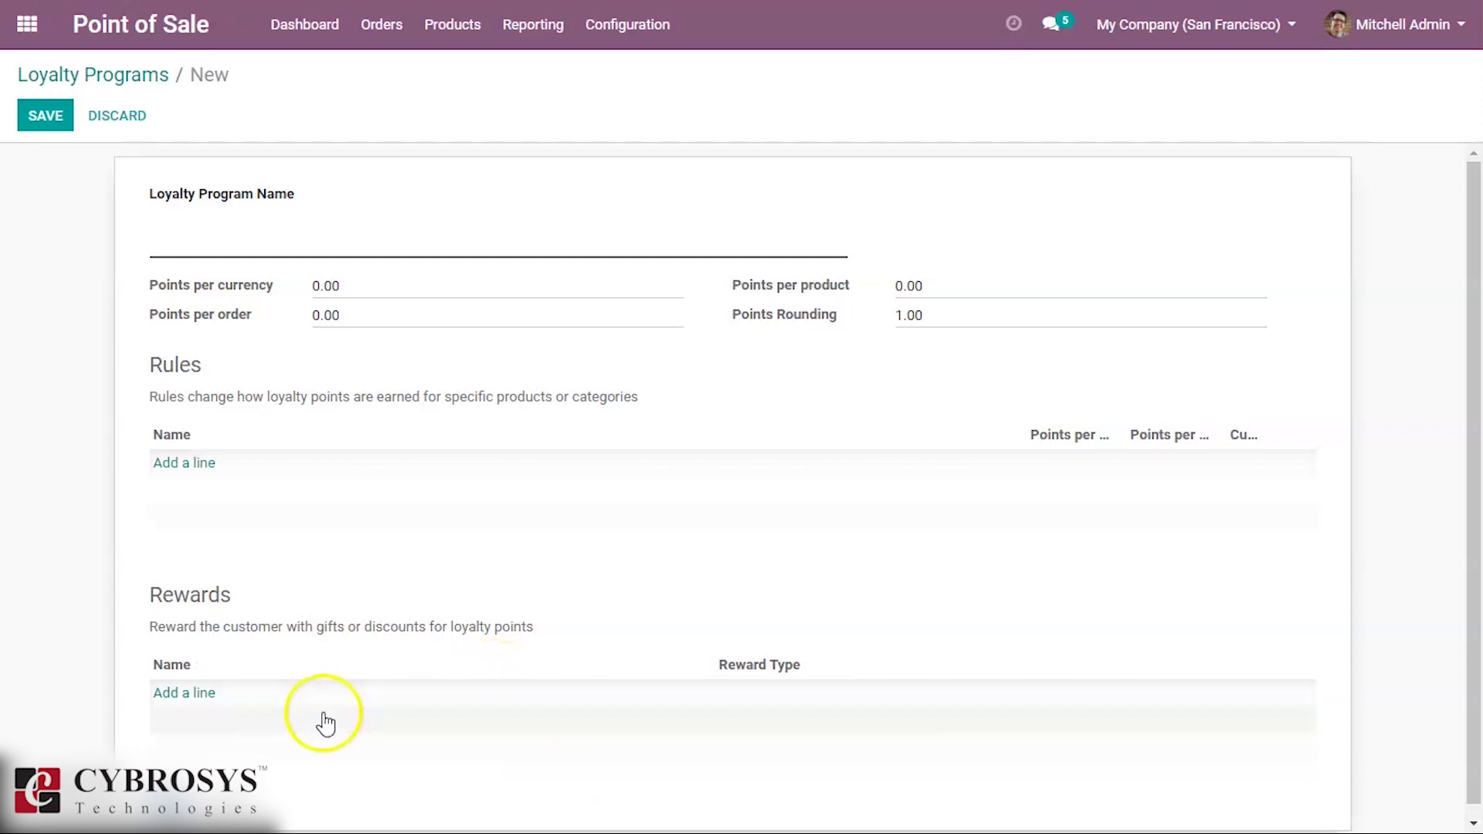
left_click(195, 696)
type("dfghj")
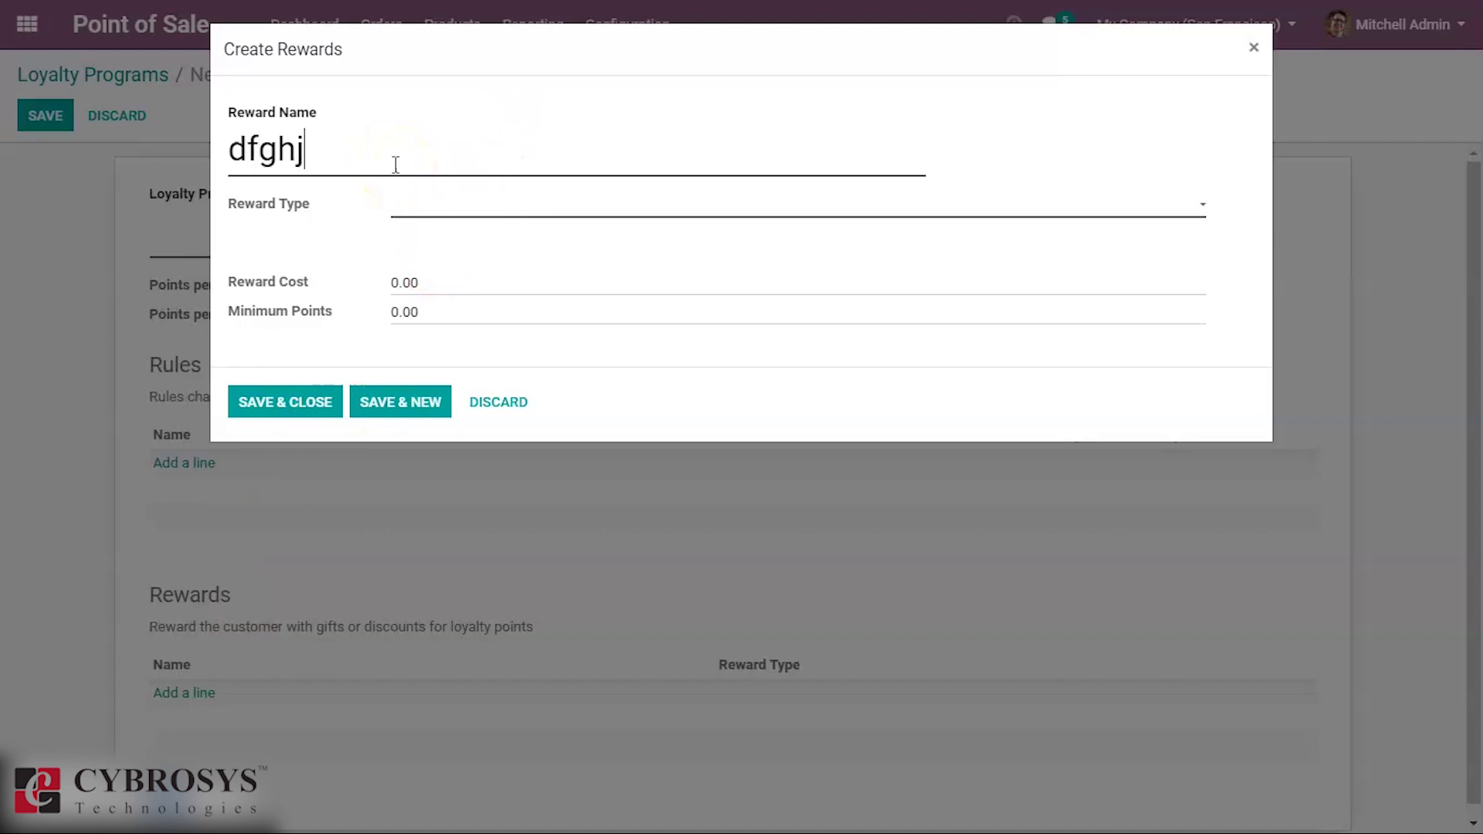
left_click(469, 209)
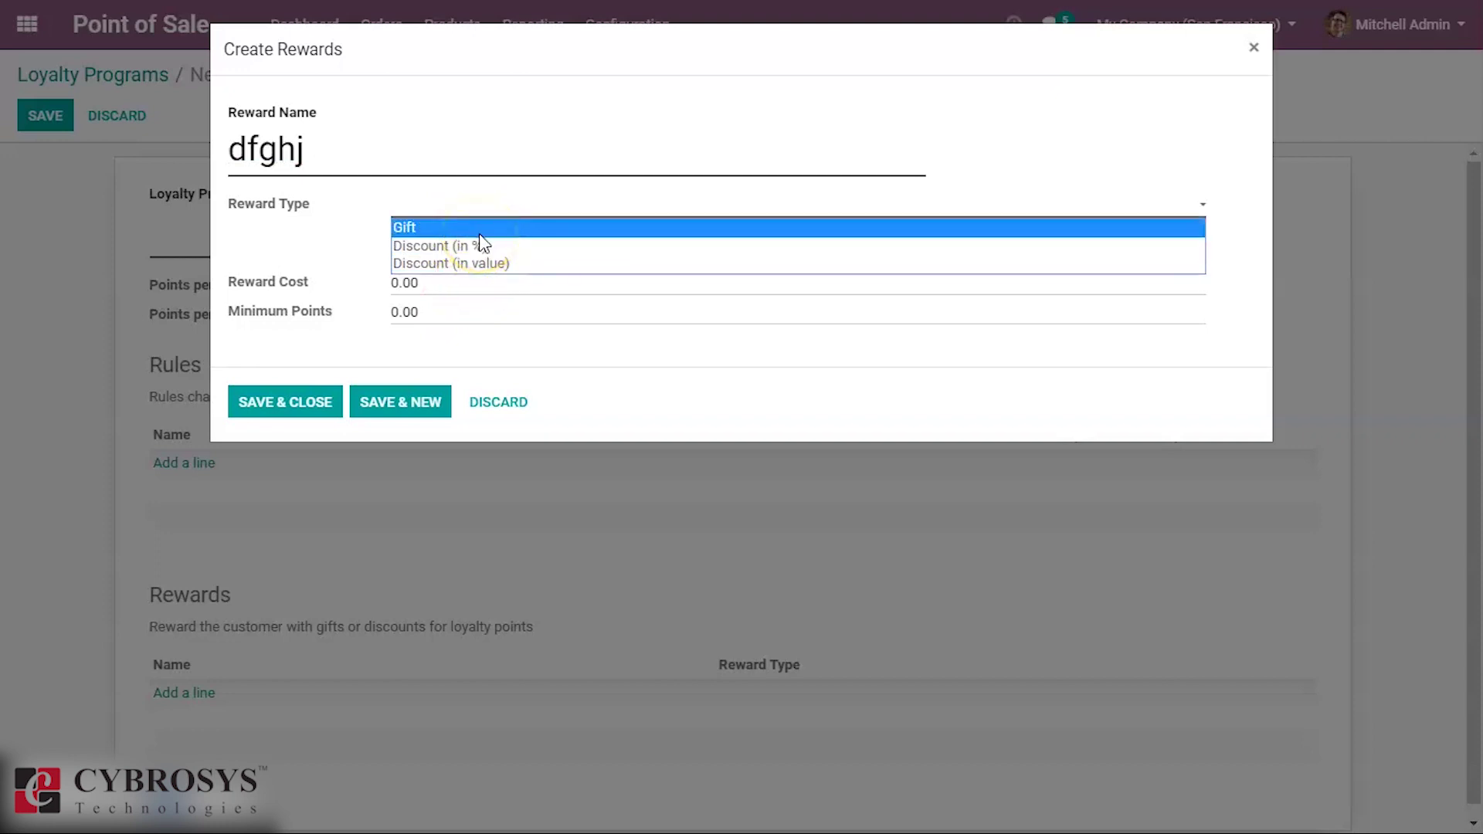
left_click(483, 248)
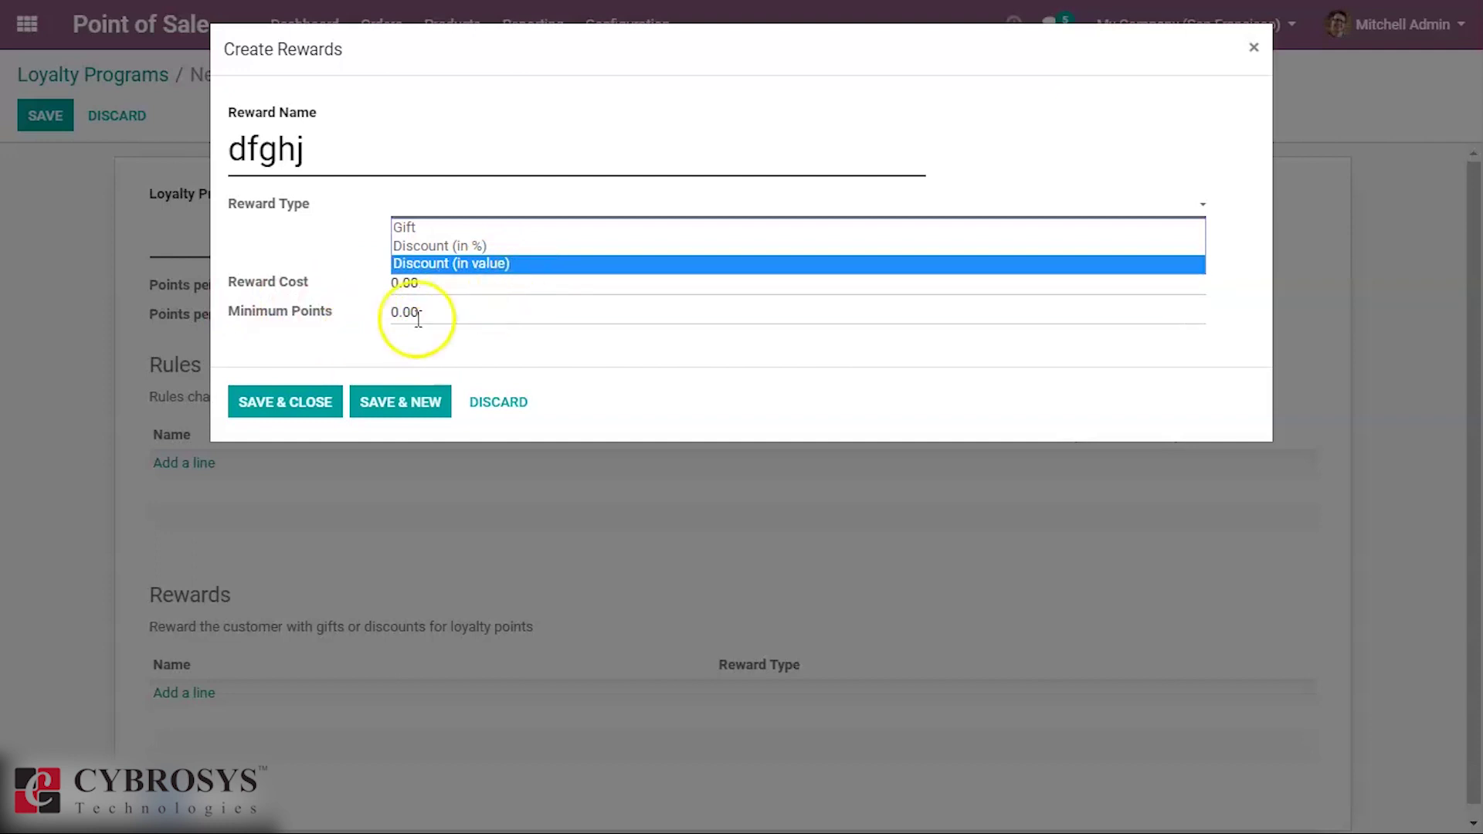
left_click(671, 553)
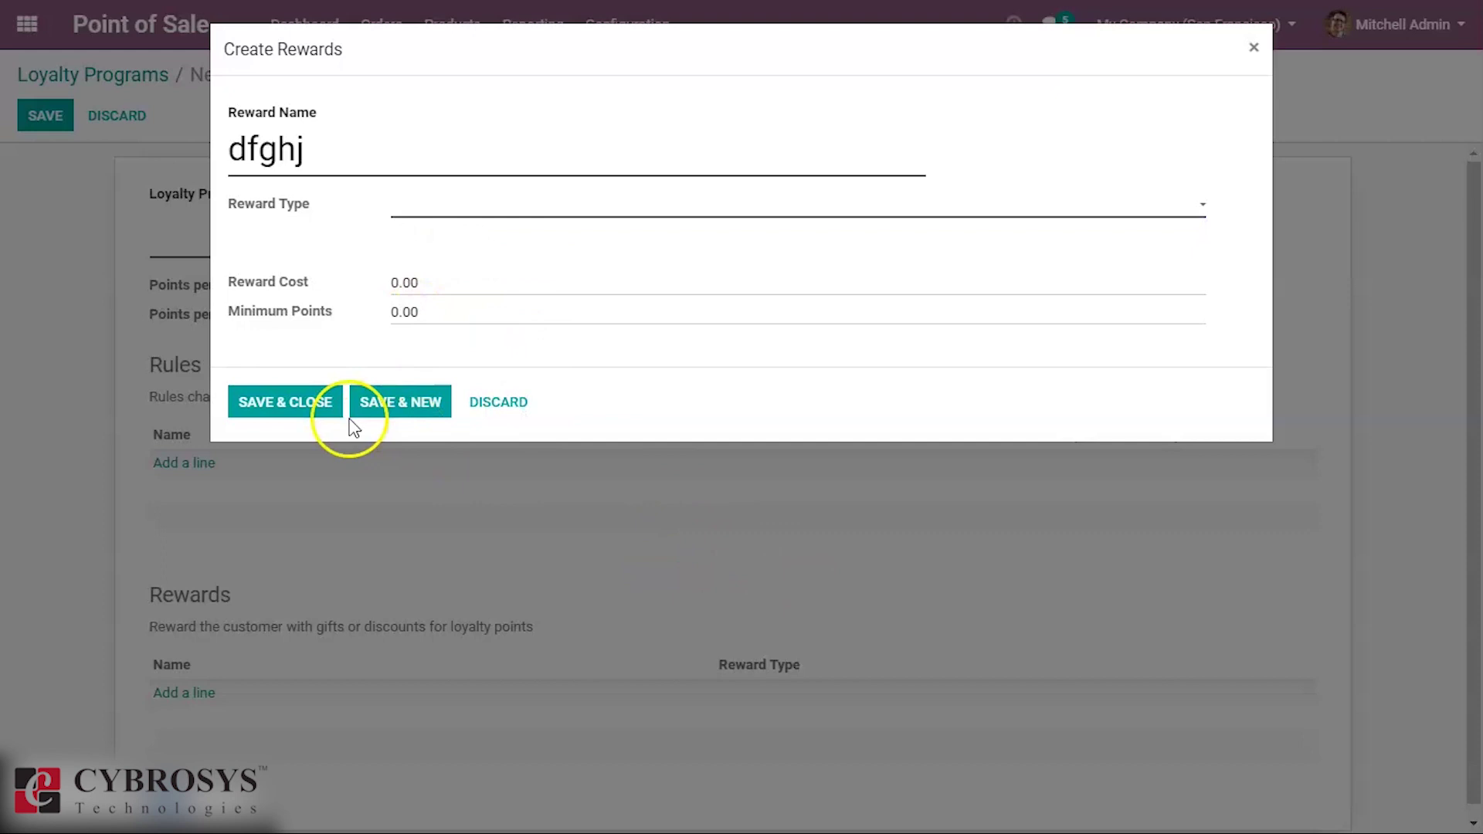
- Discard the trial reward and open the existing Loyalty Program record from the list
left_click(482, 405)
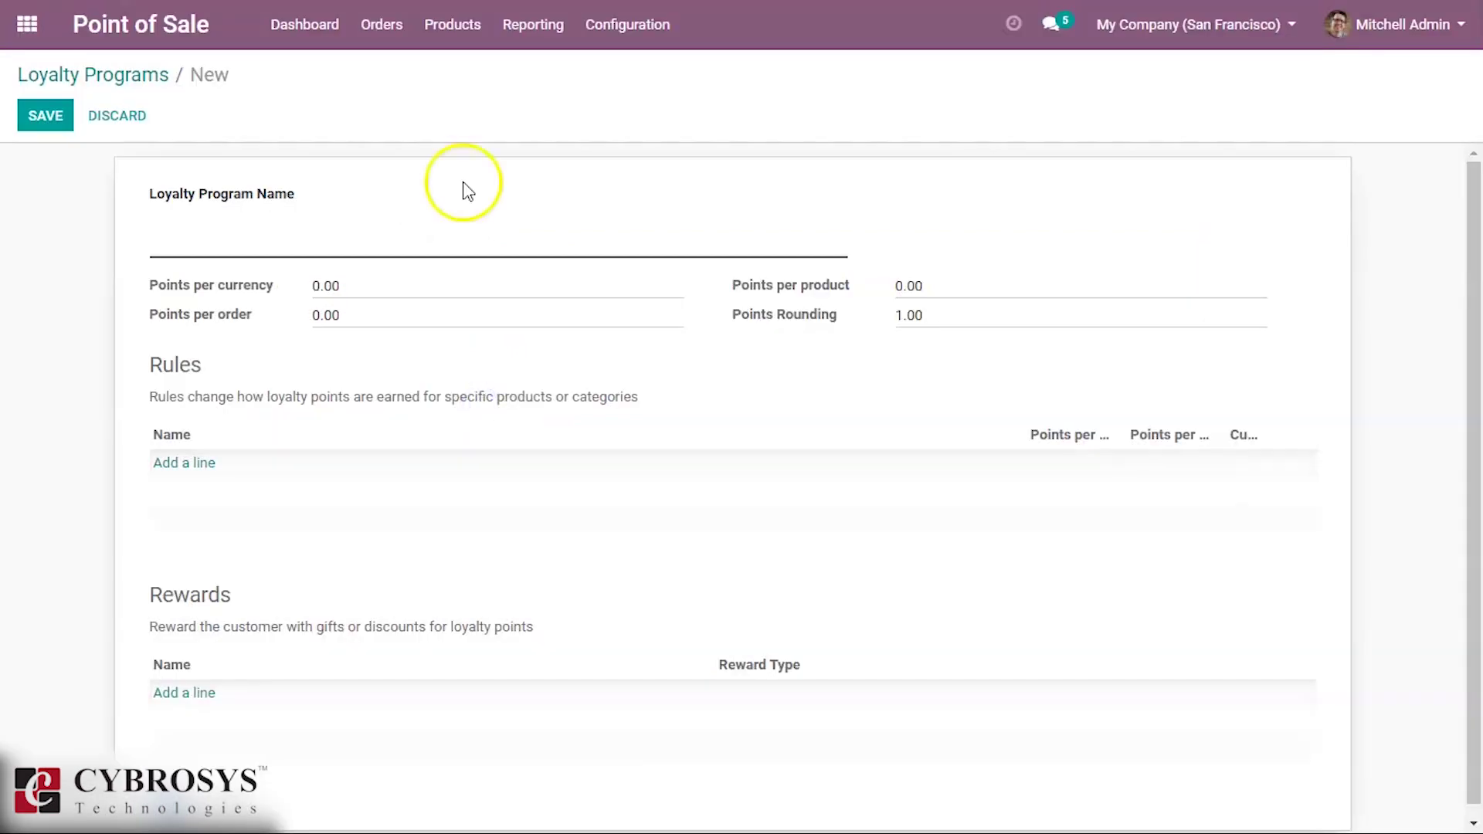
left_click(121, 74)
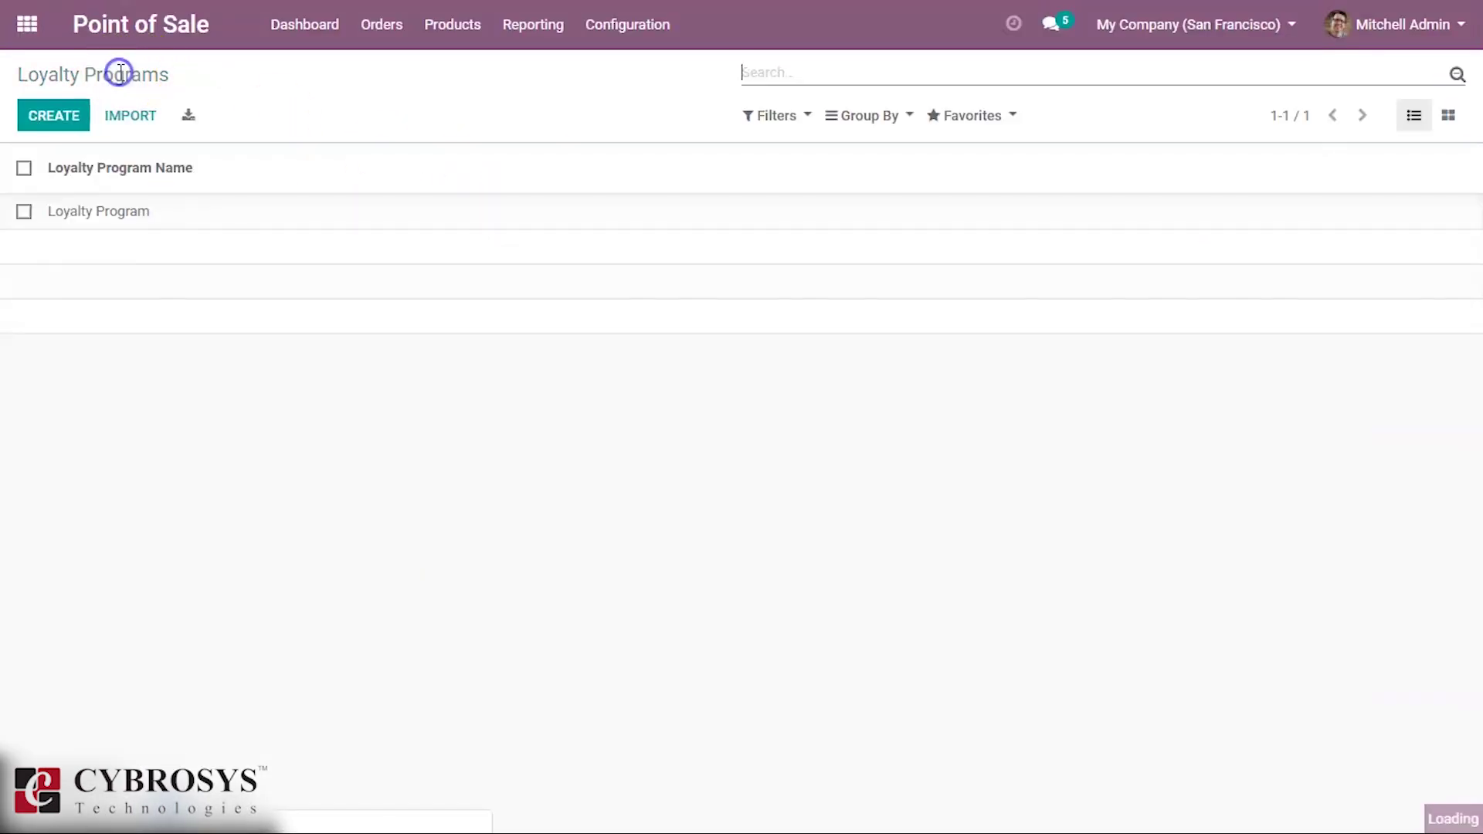
left_click(119, 212)
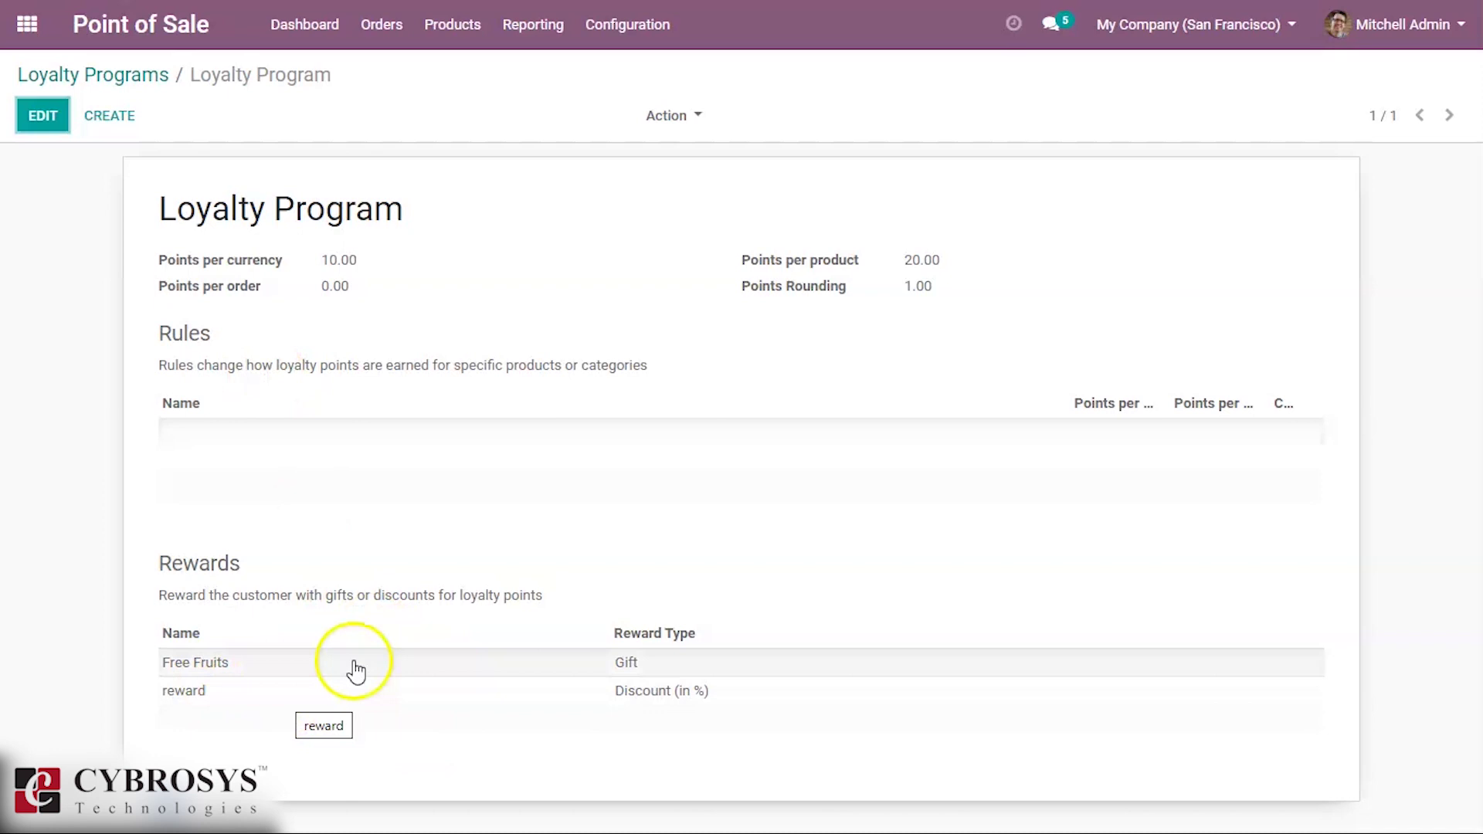
- Review the program's 50% discount reward and Free Fruits gift reward details
left_click(286, 701)
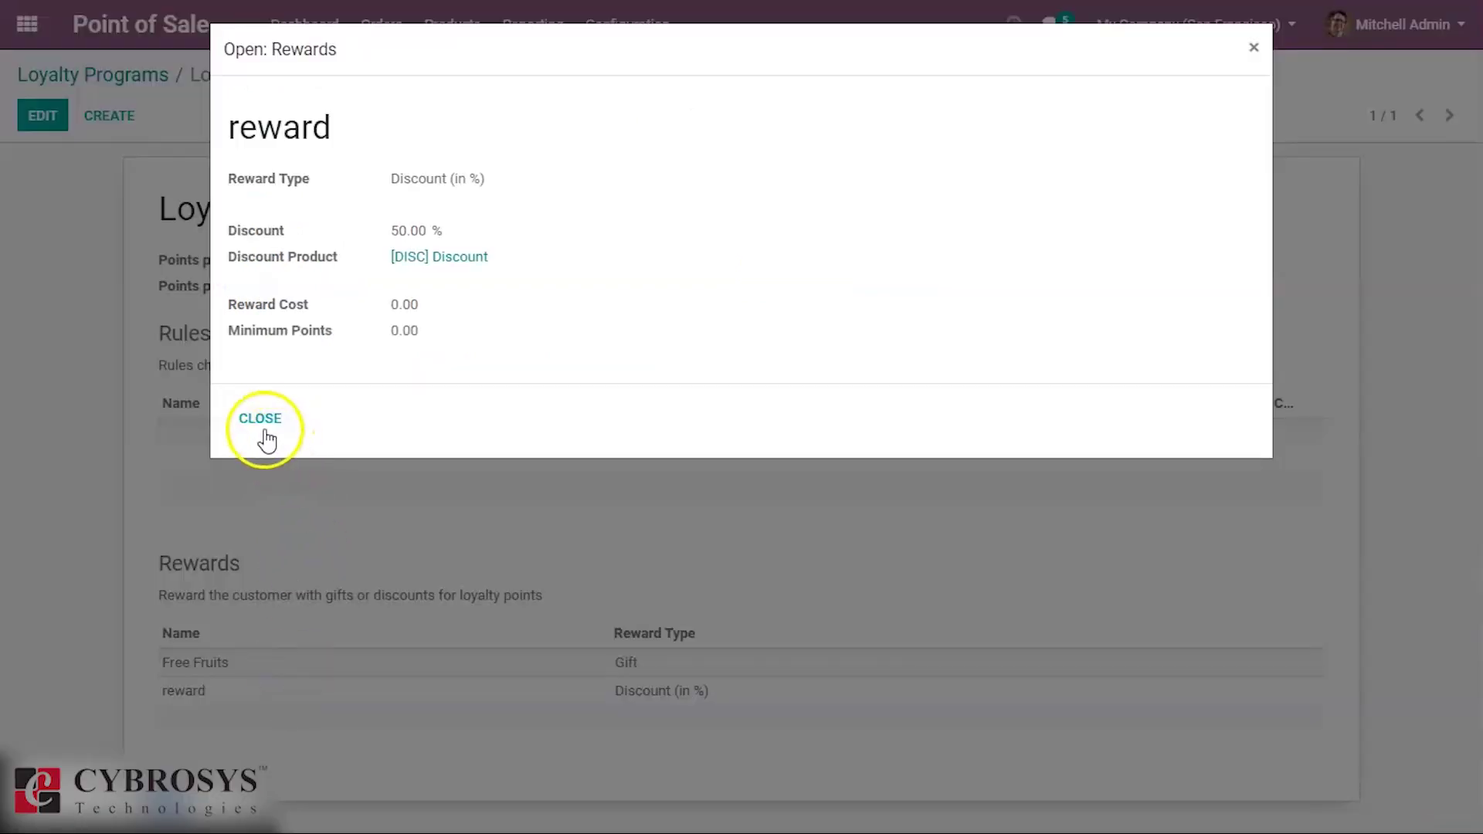
left_click(261, 420)
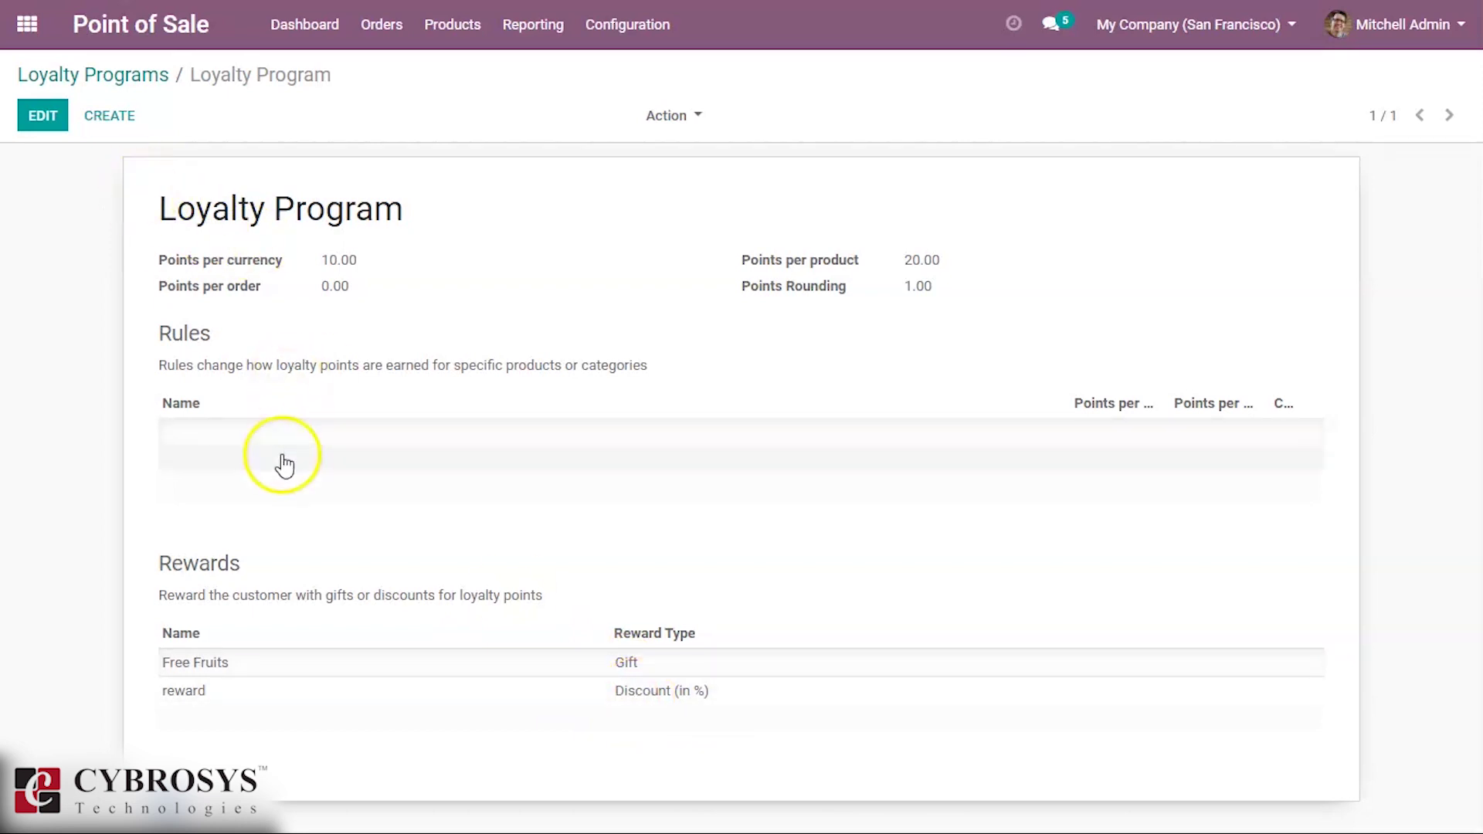
left_click(276, 670)
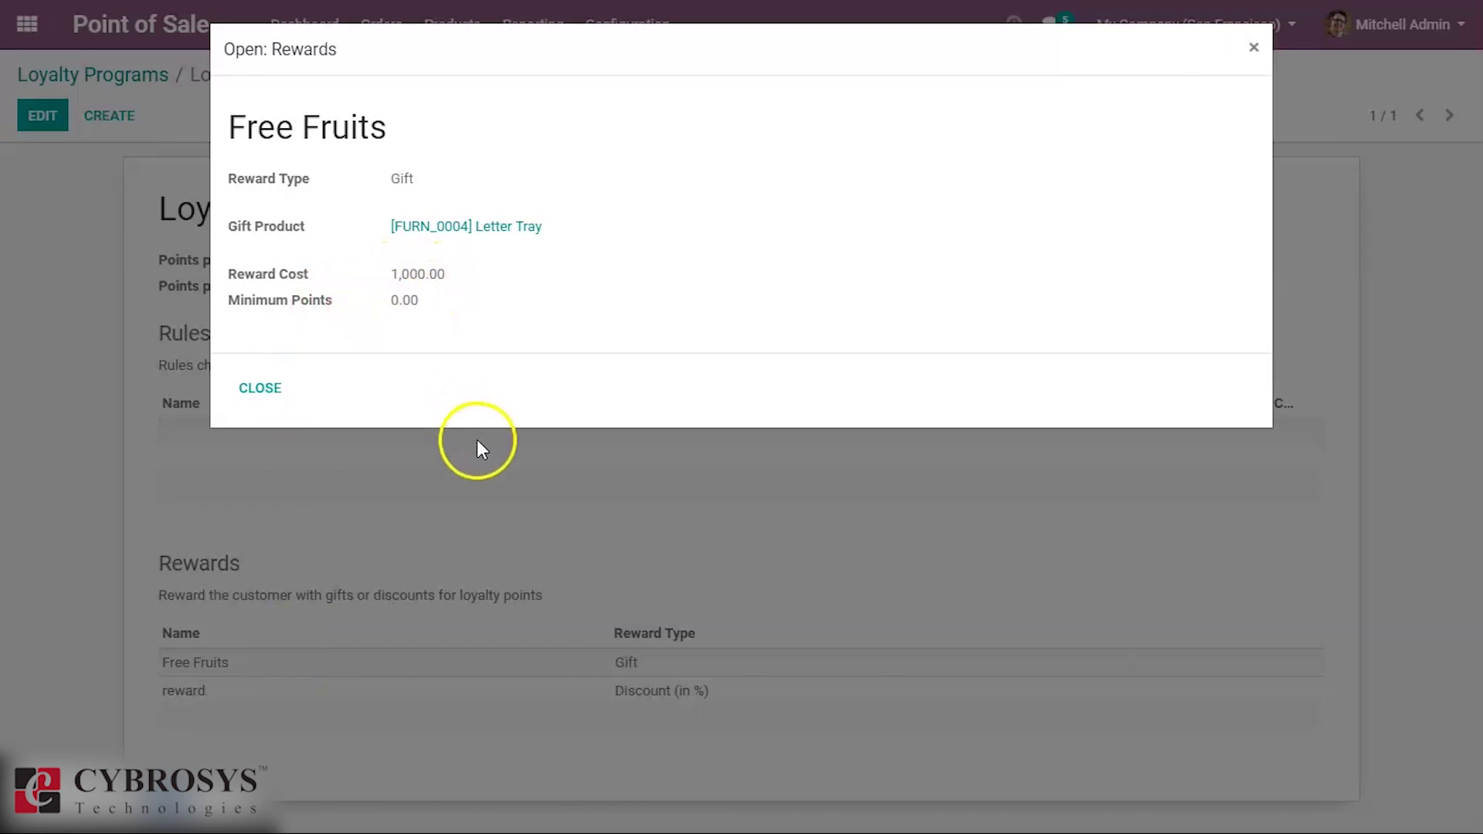
left_click(276, 399)
left_click(348, 703)
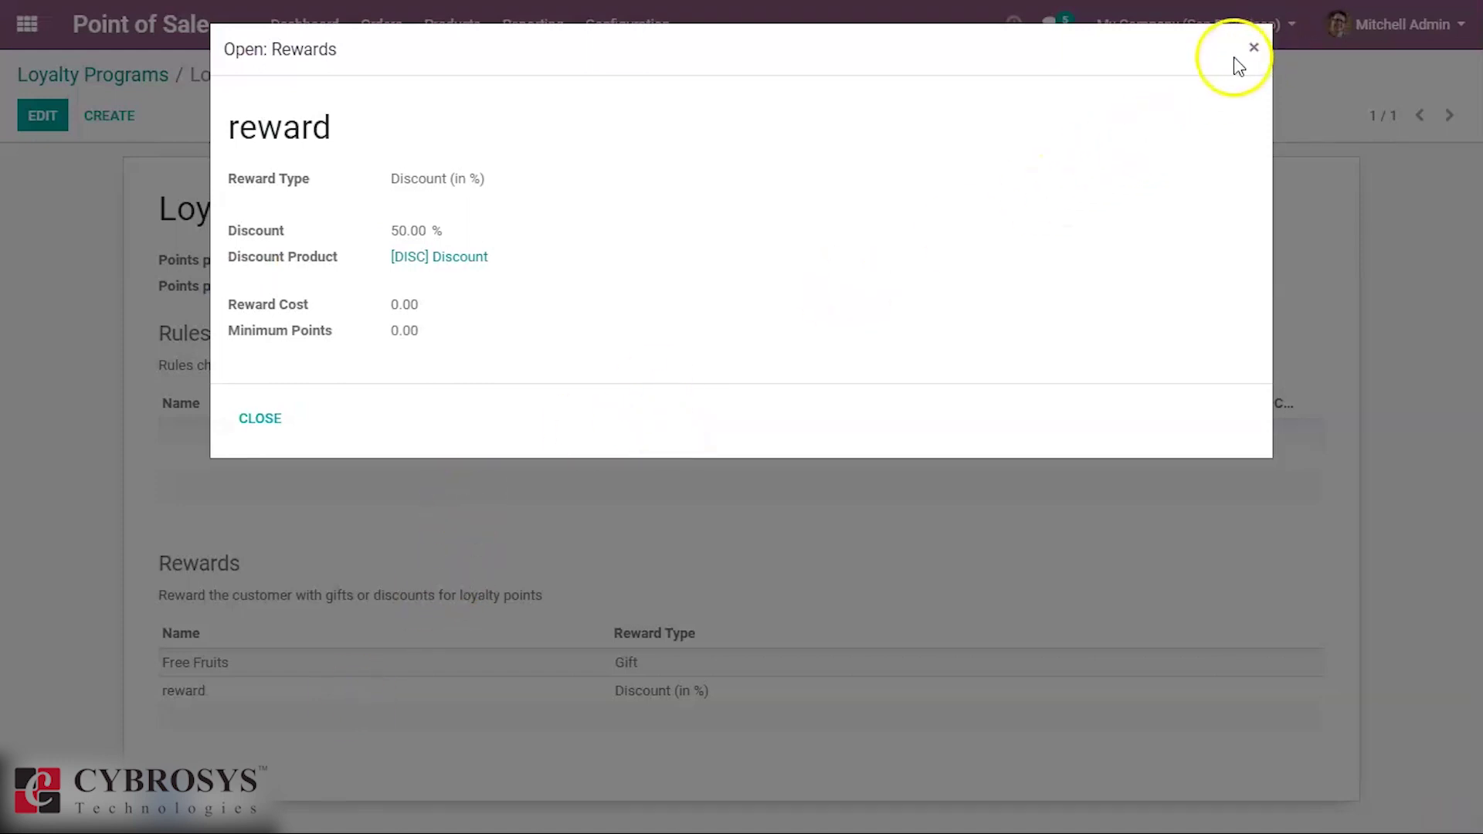
left_click(1255, 50)
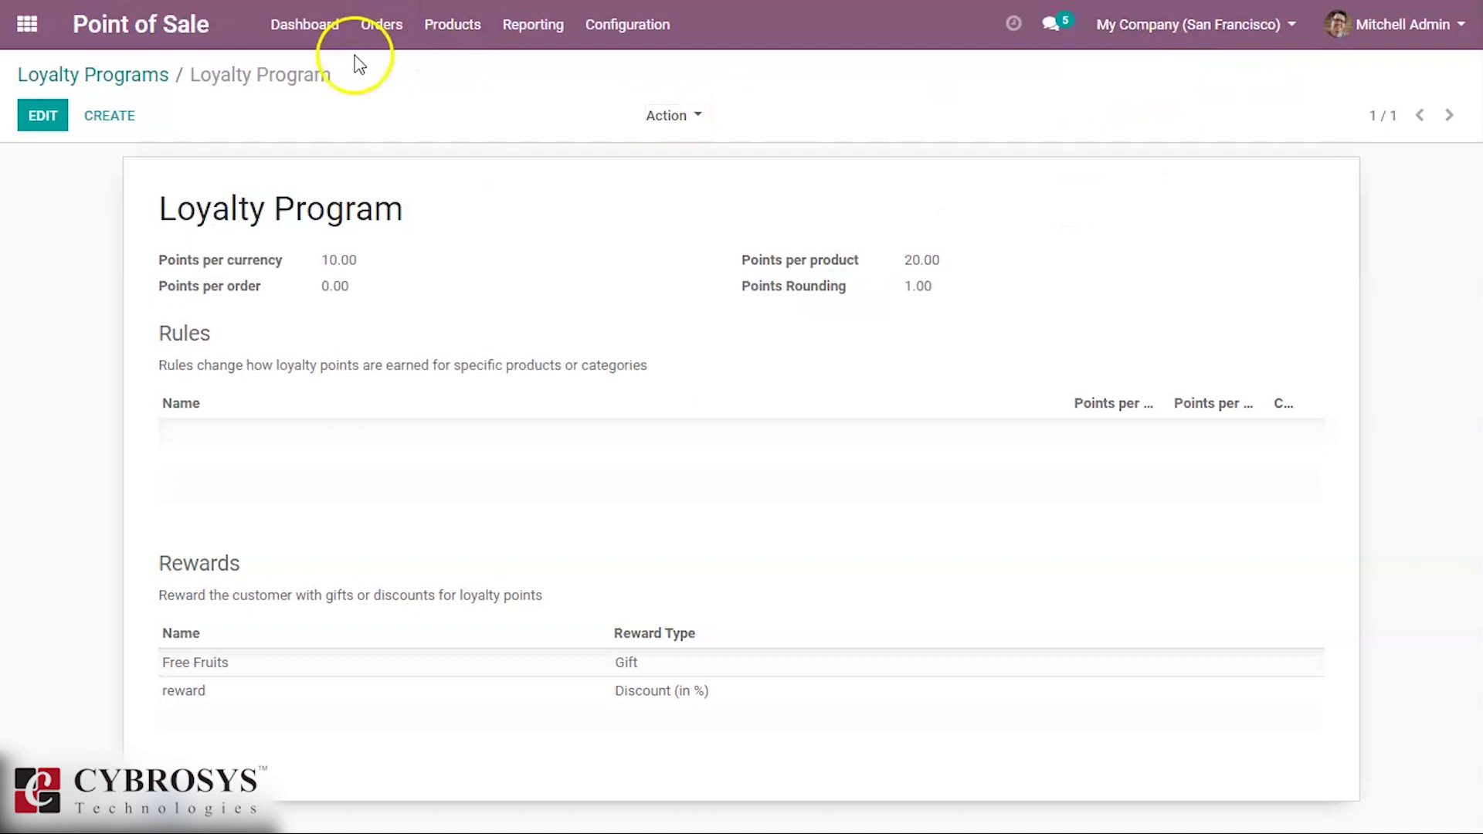
- Start a new Shop POS session from the dashboard, glance at the payment screen and return to the order
left_click(130, 81)
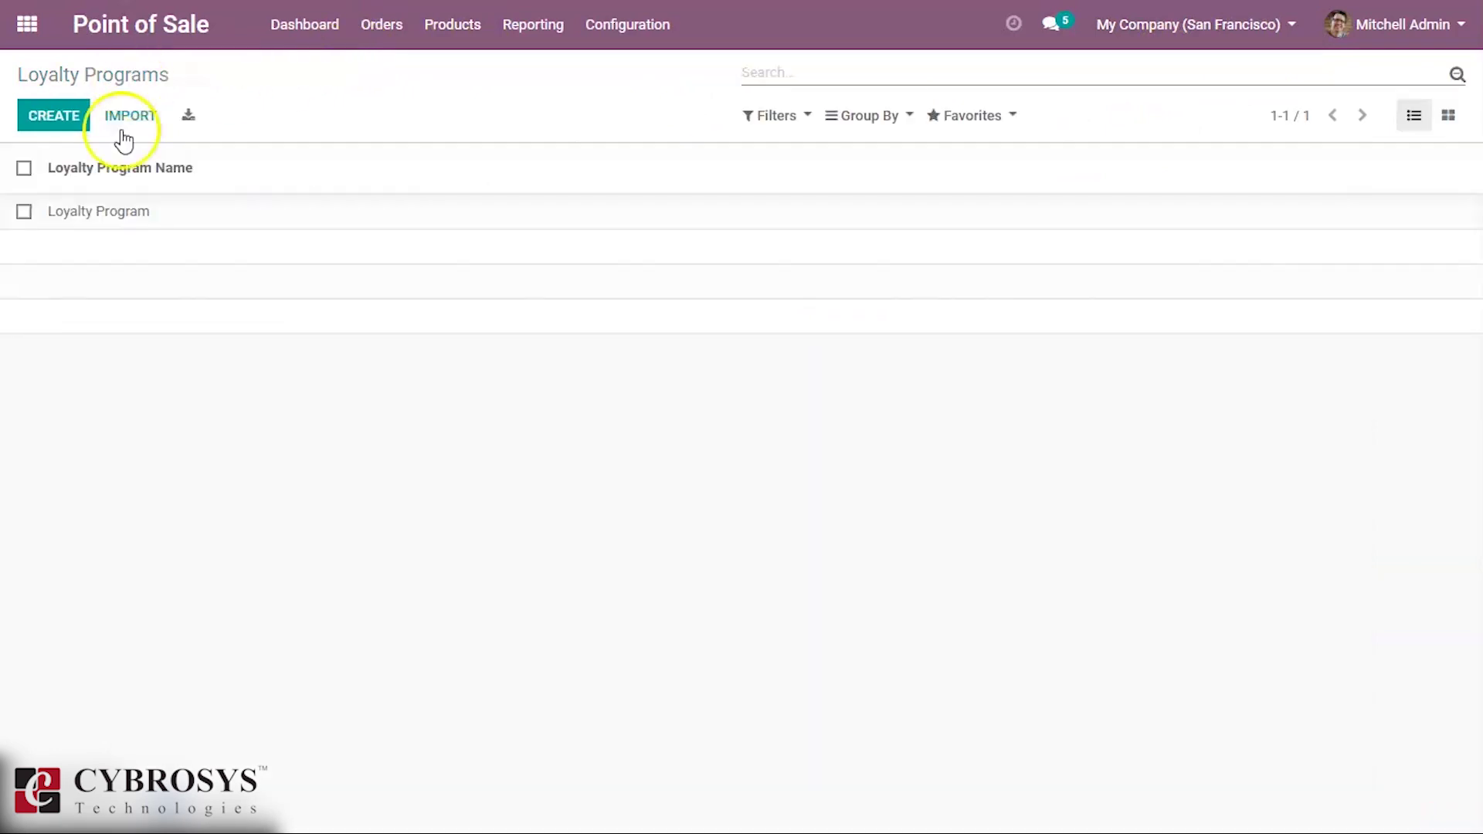
left_click(312, 25)
left_click(100, 248)
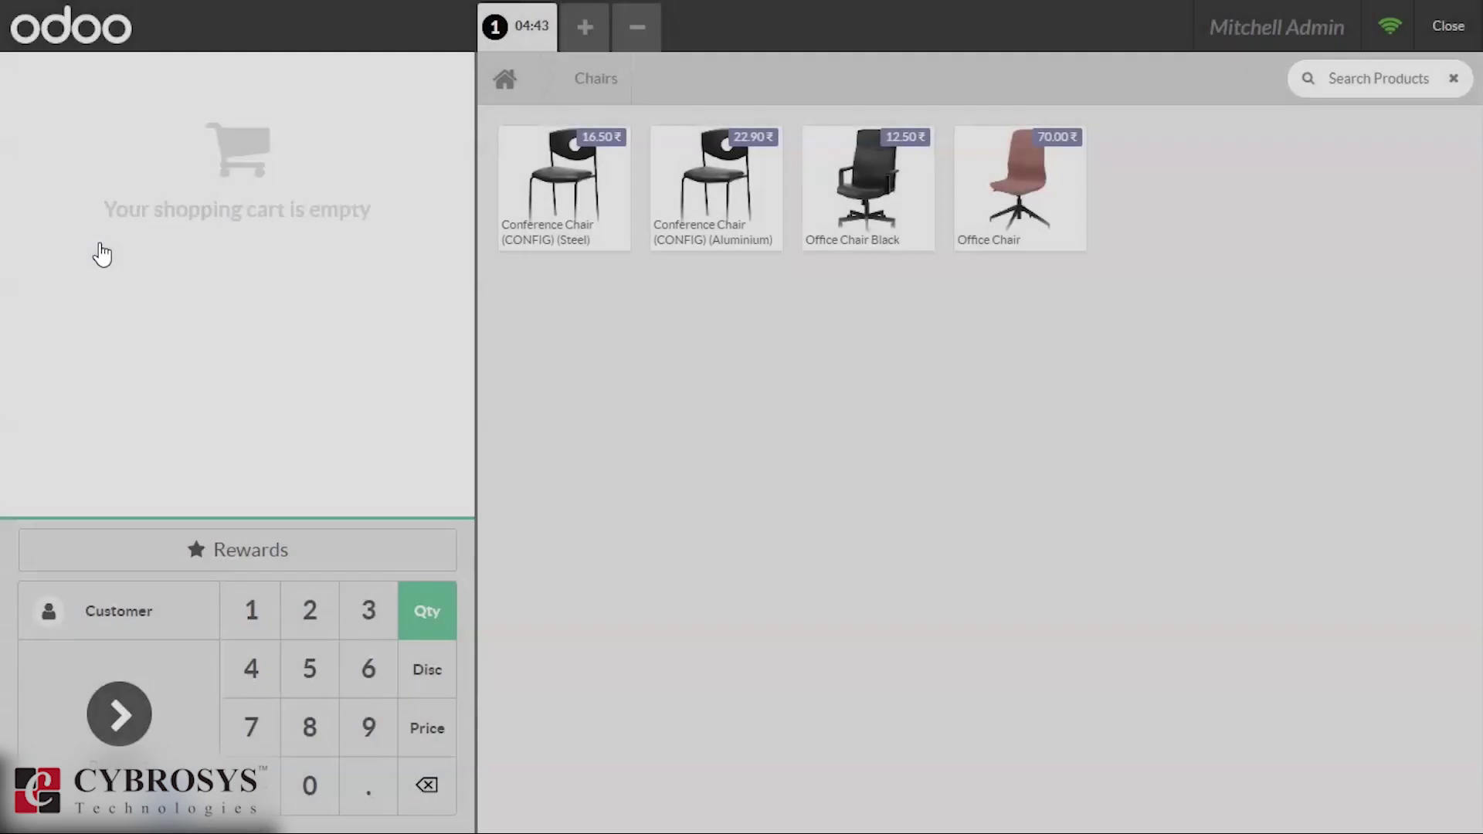
left_click(252, 292)
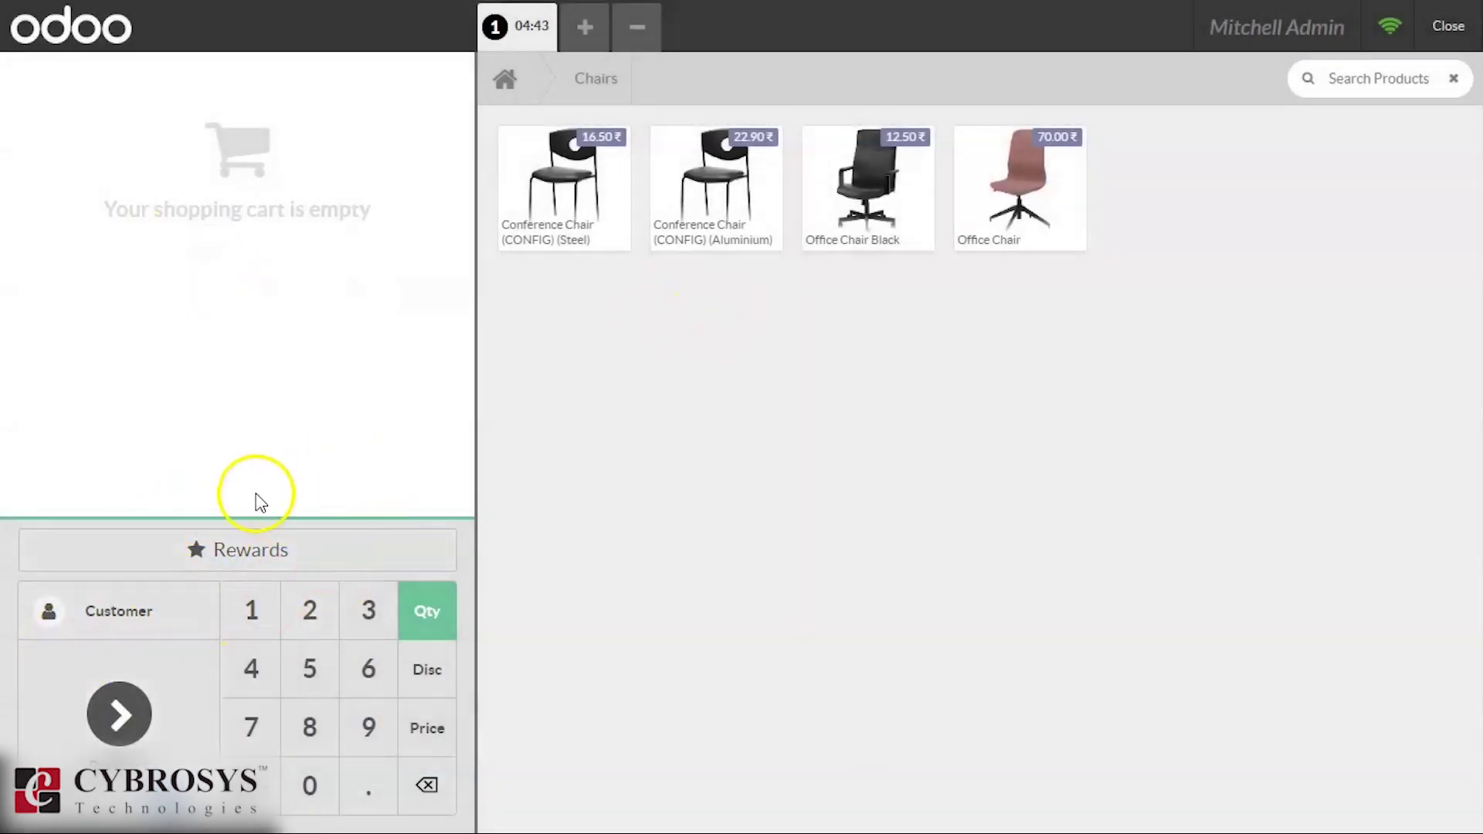
left_click(120, 711)
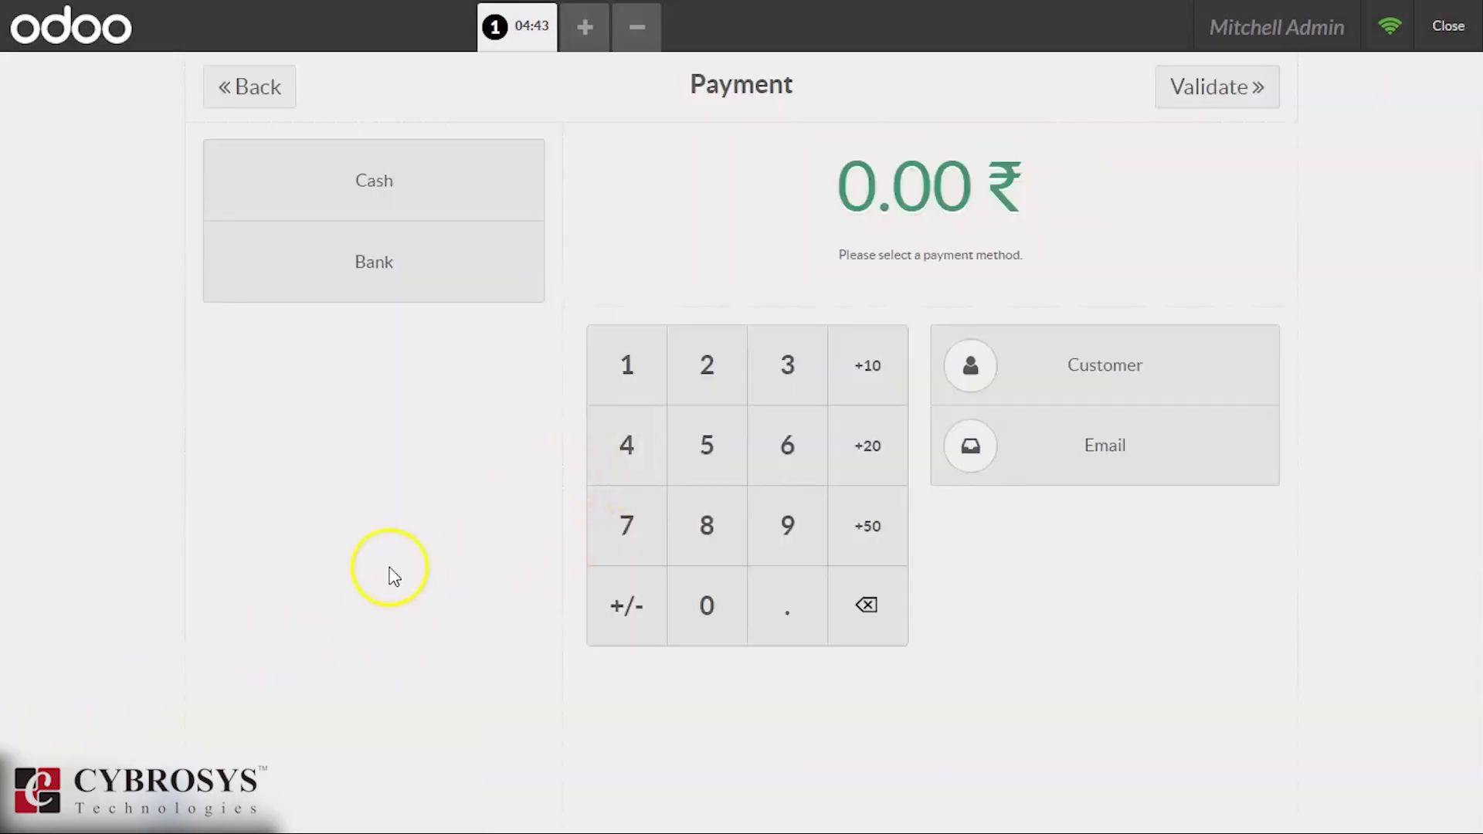
left_click(265, 82)
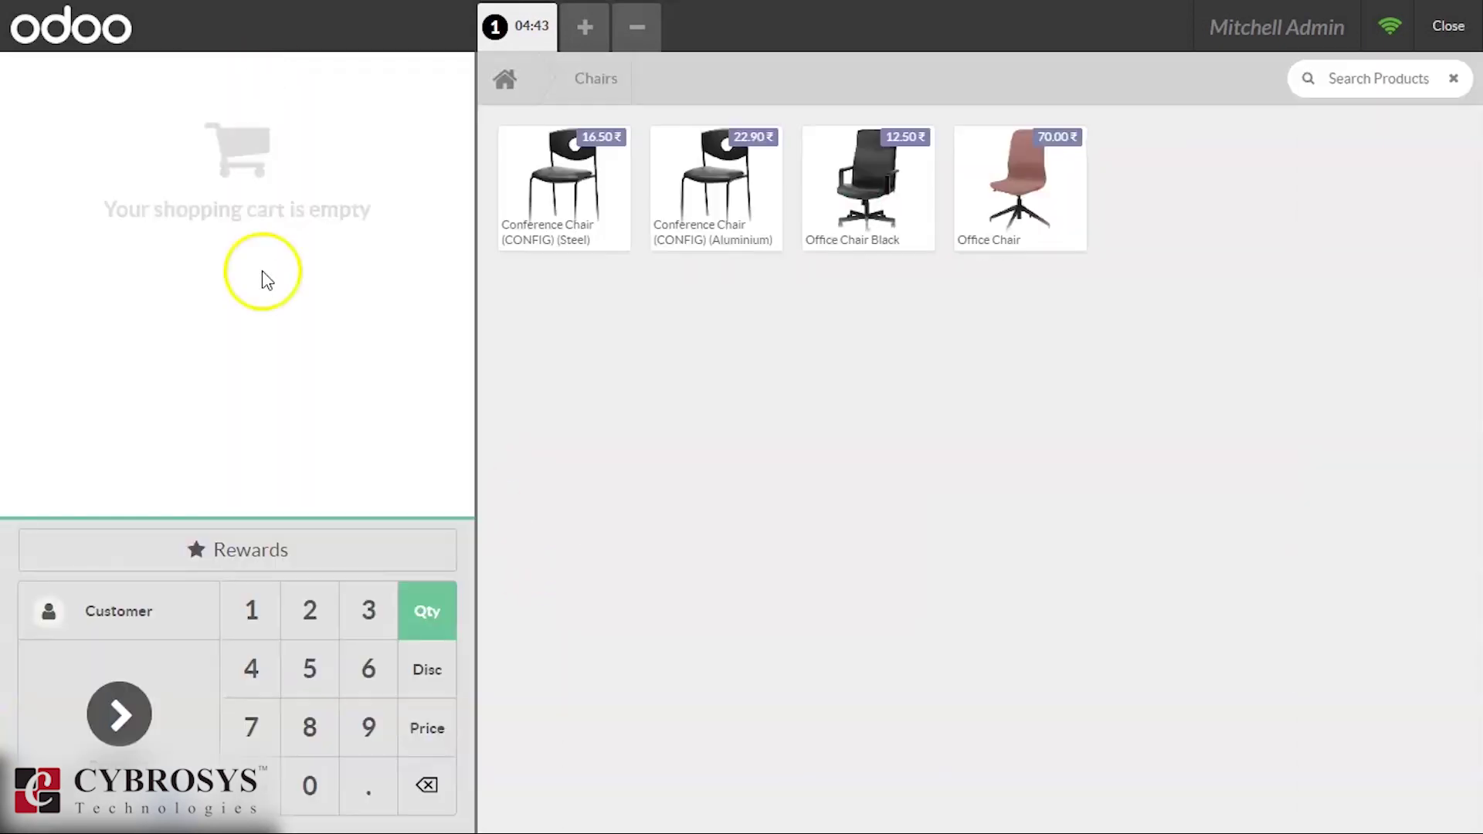
- Set Deco Addict, holding 2210 points, as the order's customer
left_click(120, 626)
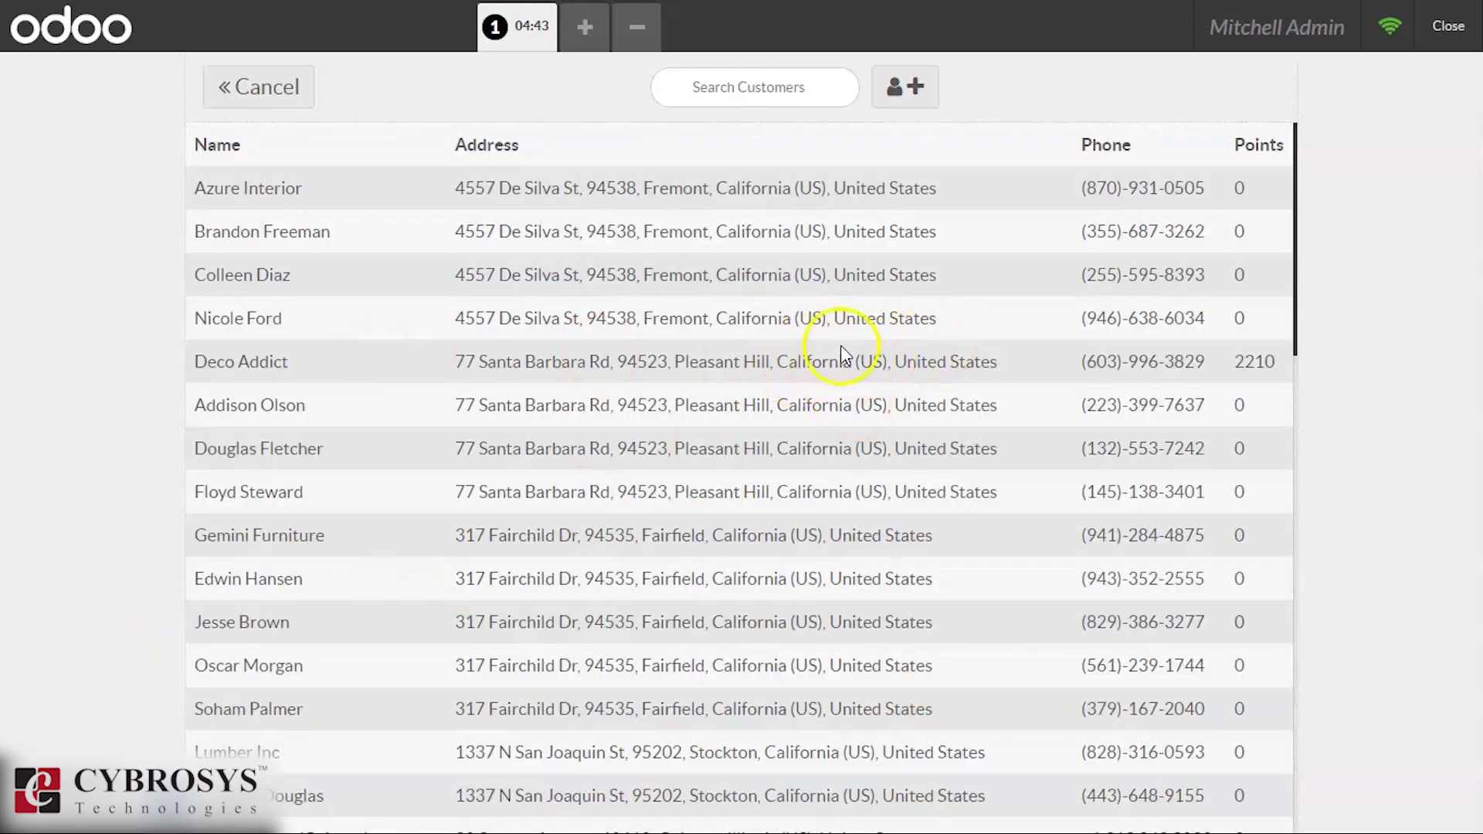
left_click(1046, 377)
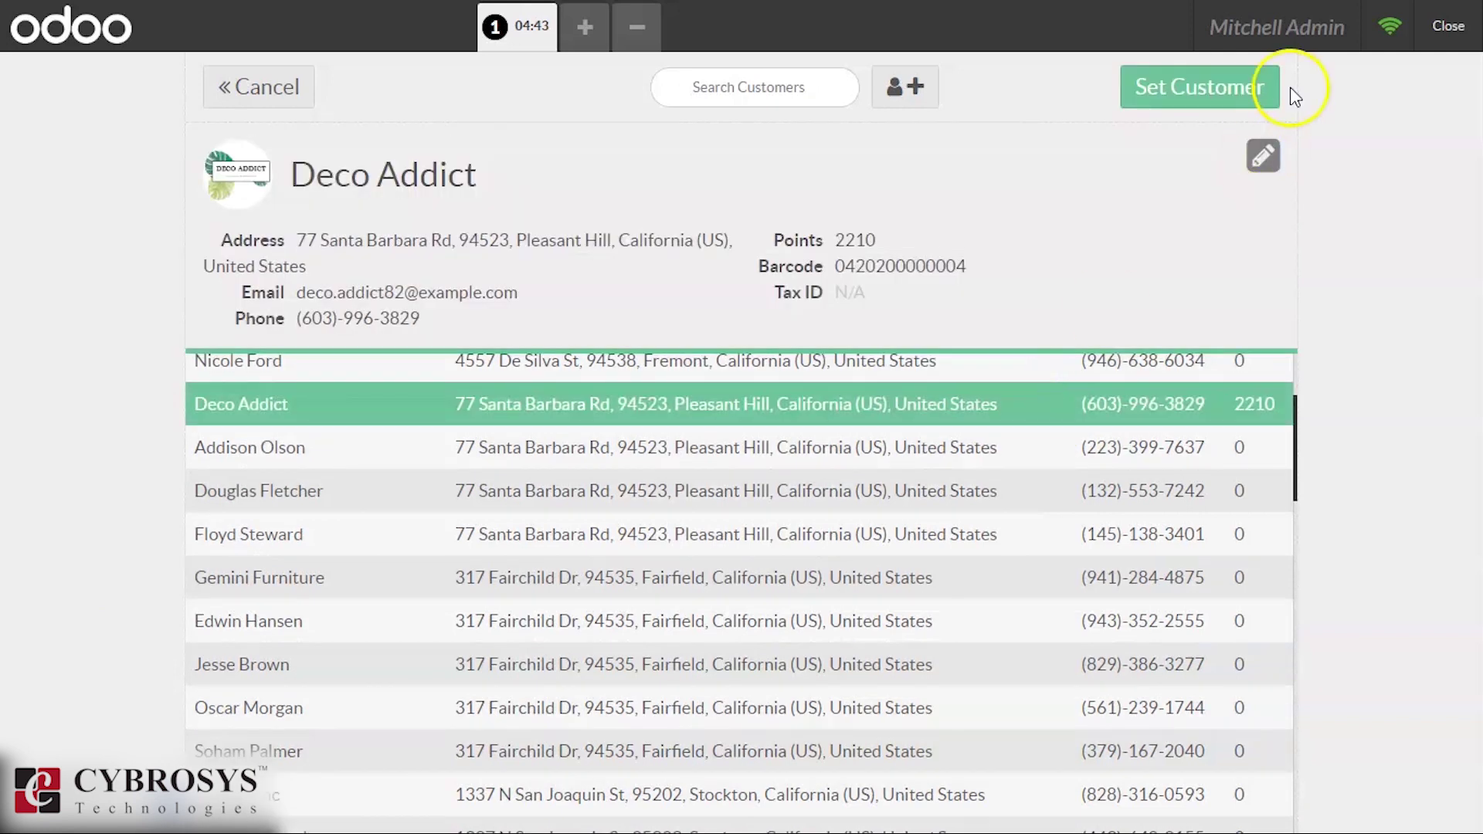
left_click(1200, 81)
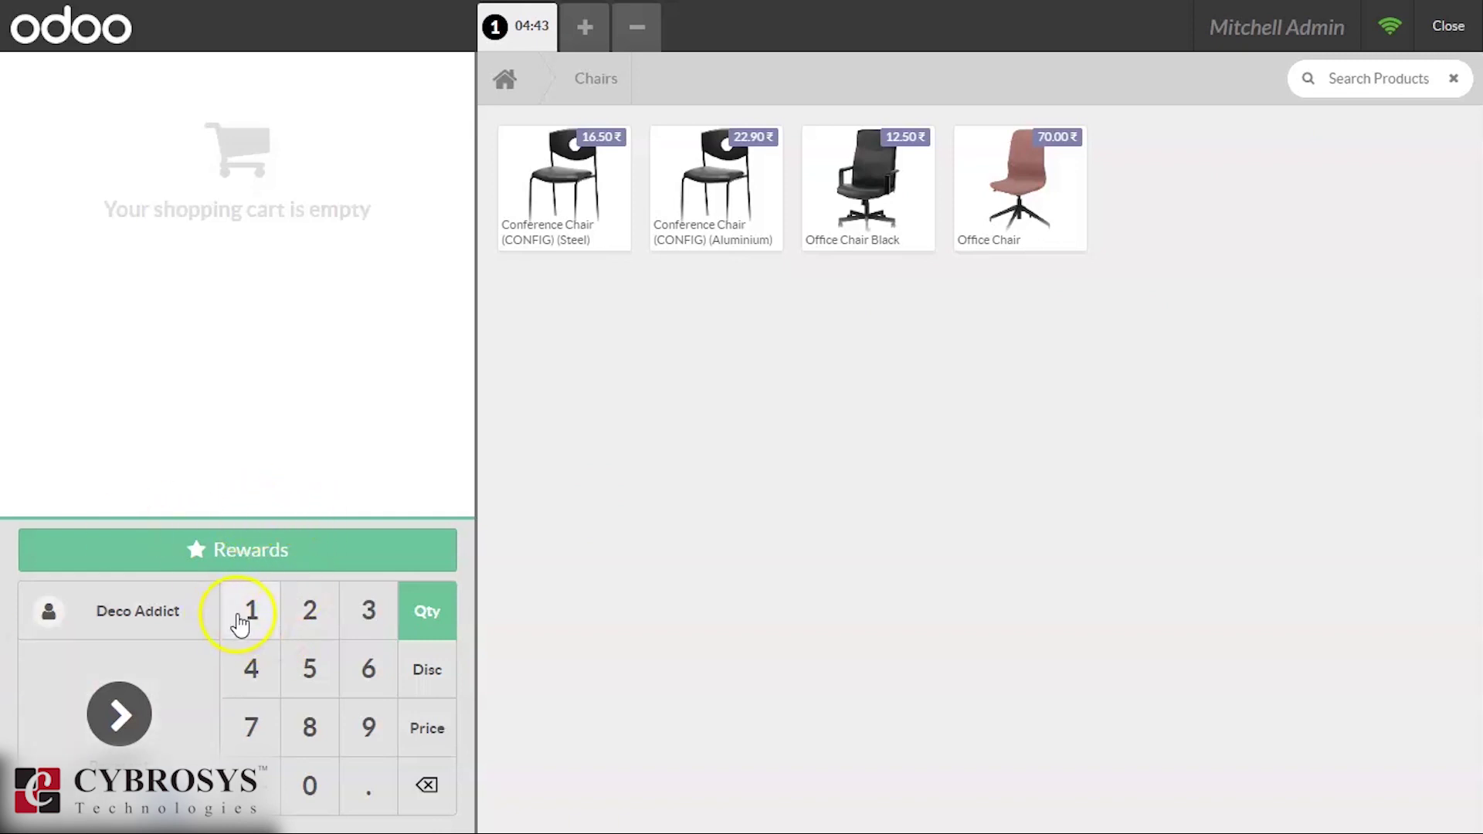
- Redeem 1000 points for the free Letter Tray reward at 0.00 ₹
left_click(292, 568)
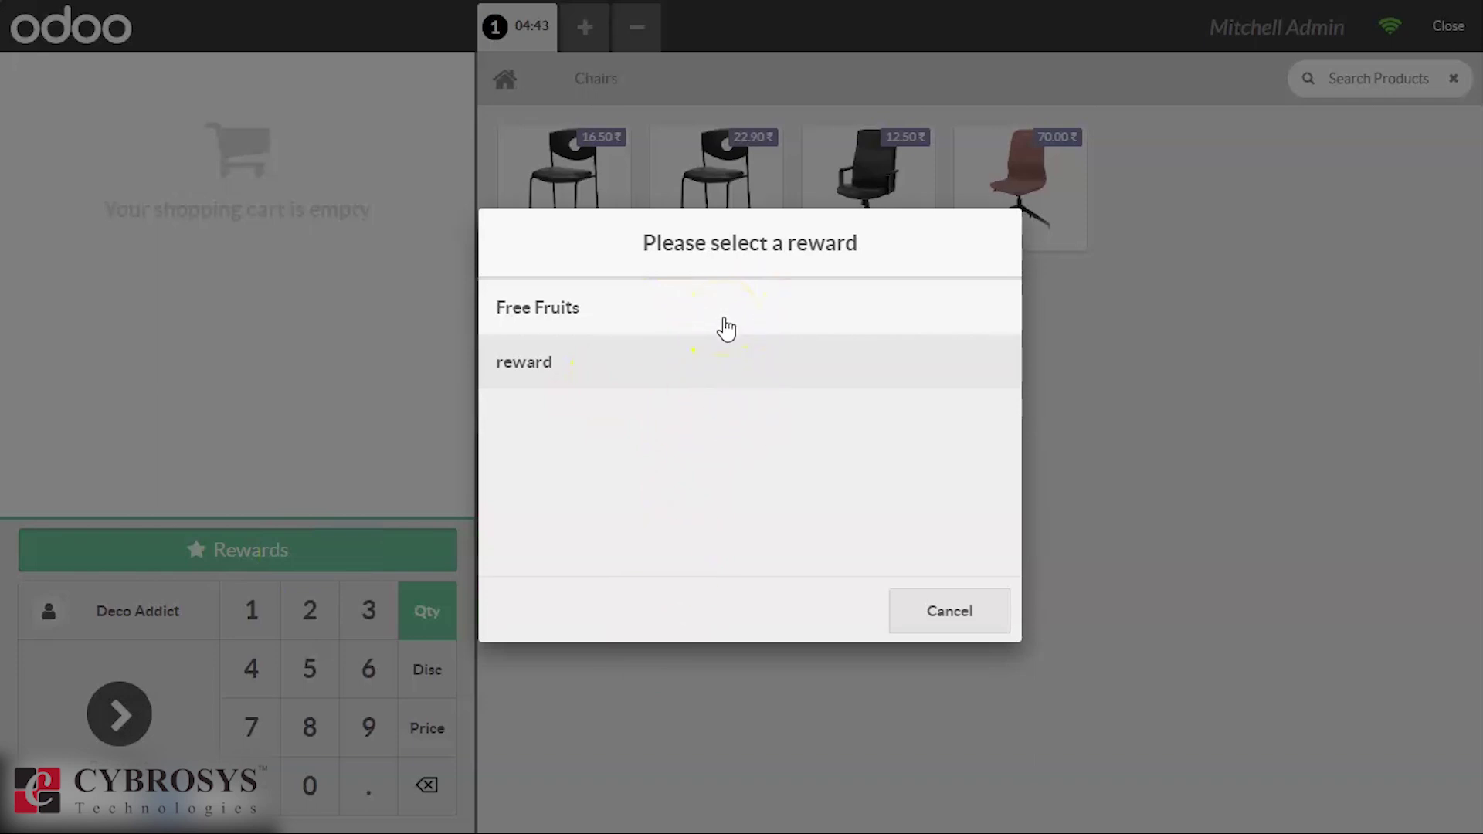
left_click(726, 308)
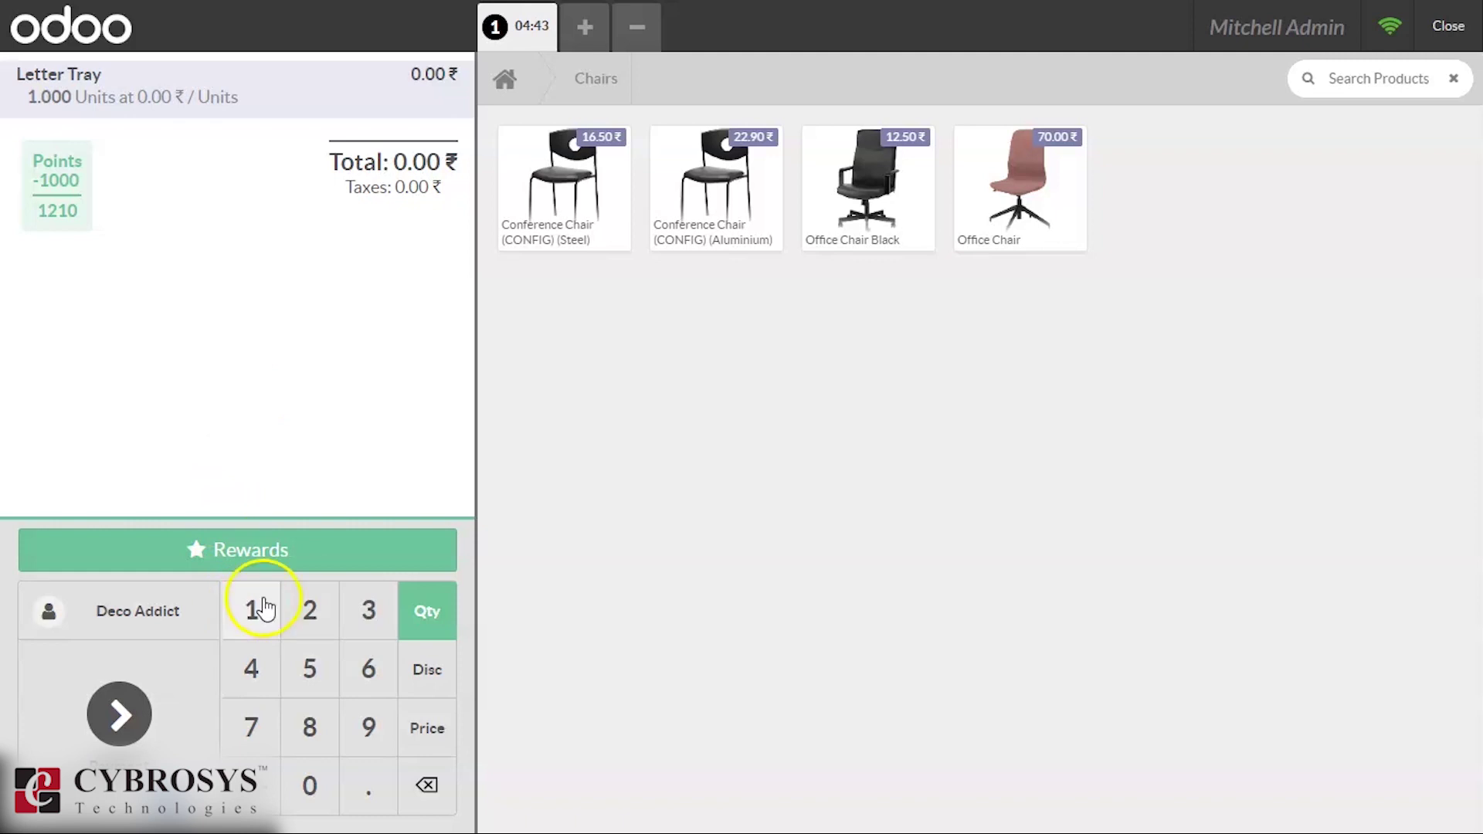
- Validate the zero-total order, review the receipt showing 1000 points spent, and start order 2
left_click(125, 719)
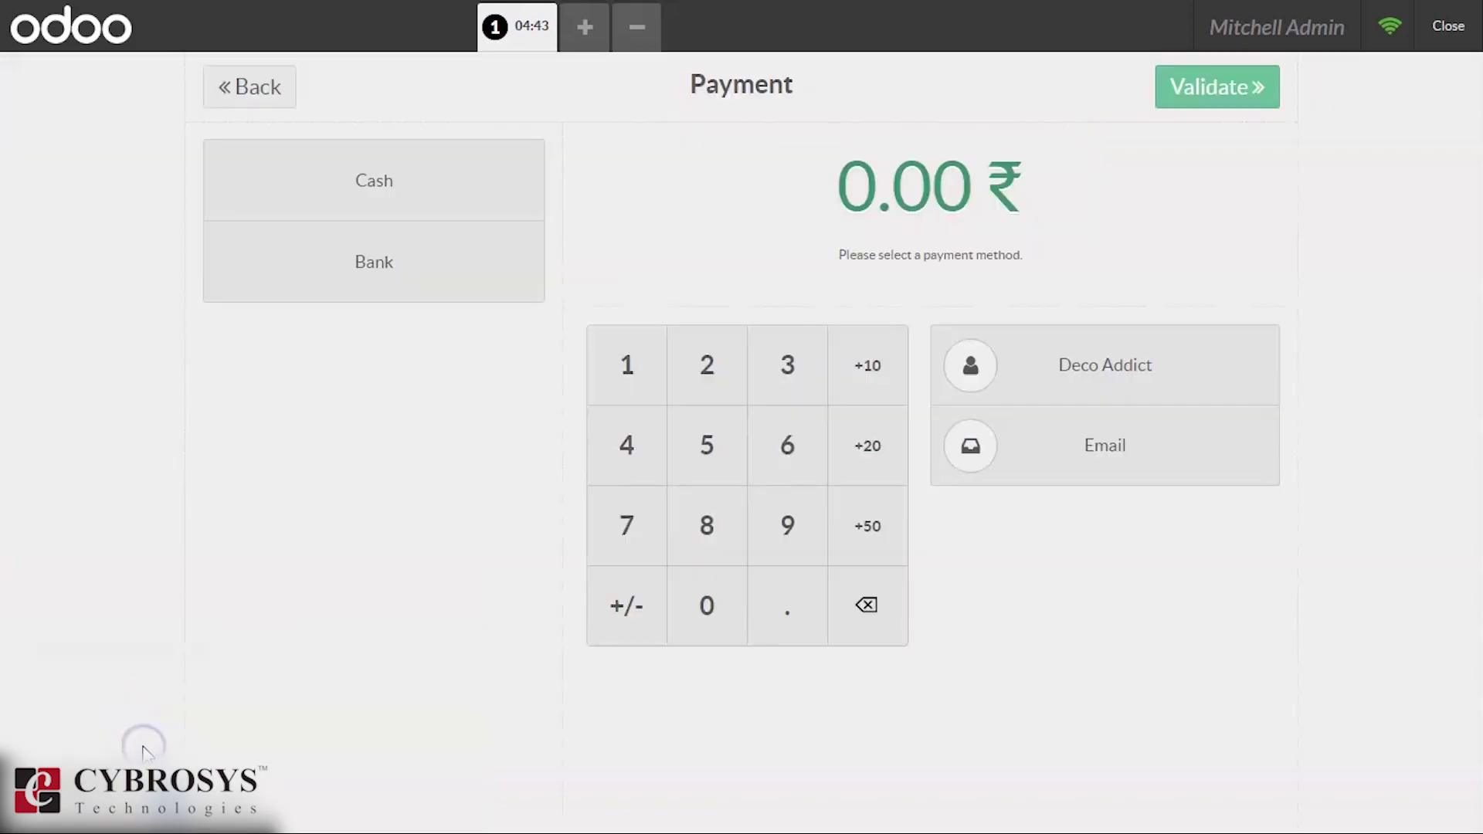
left_click(393, 183)
left_click(1229, 89)
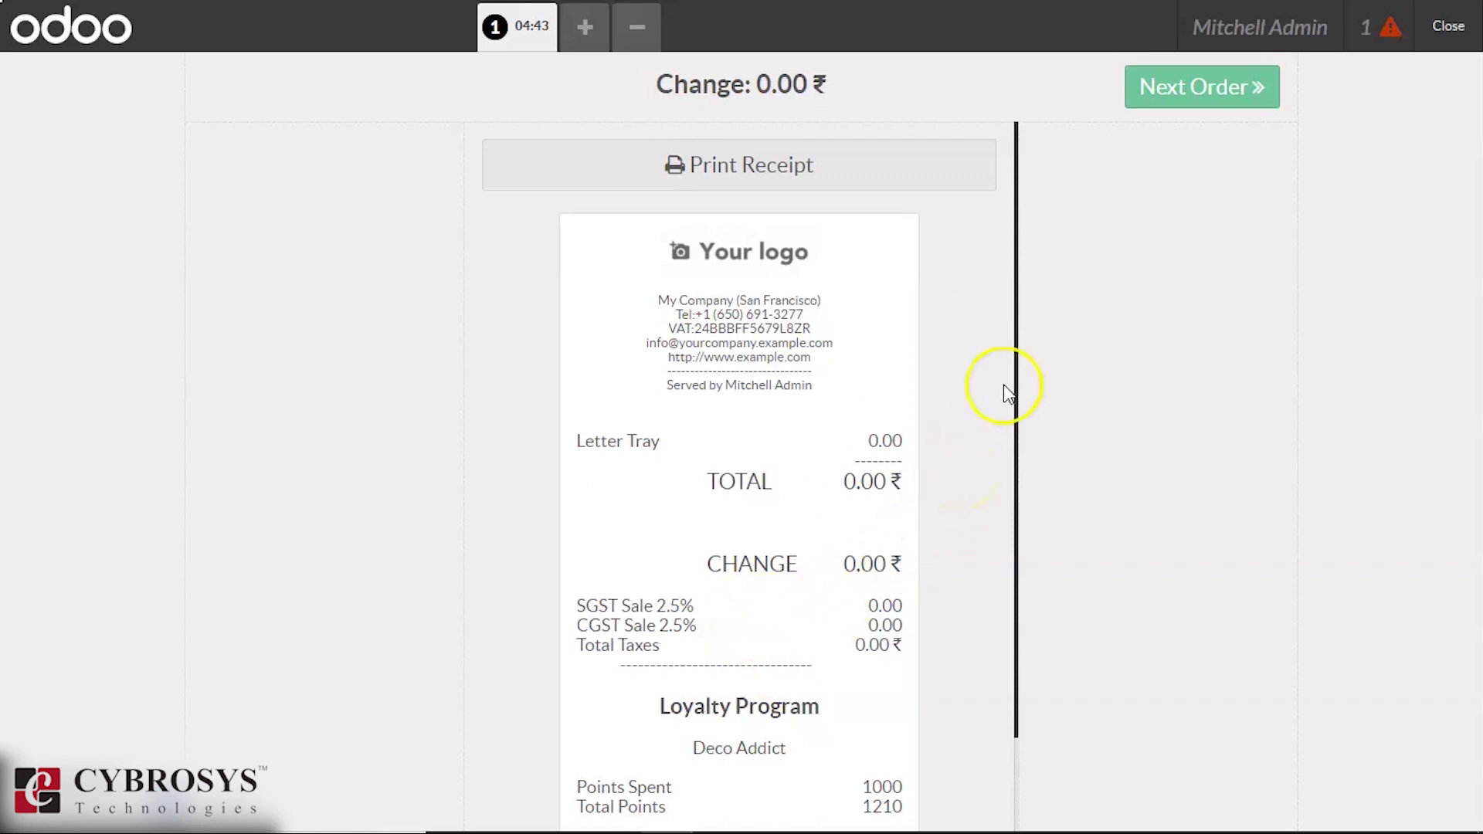
left_click(1203, 93)
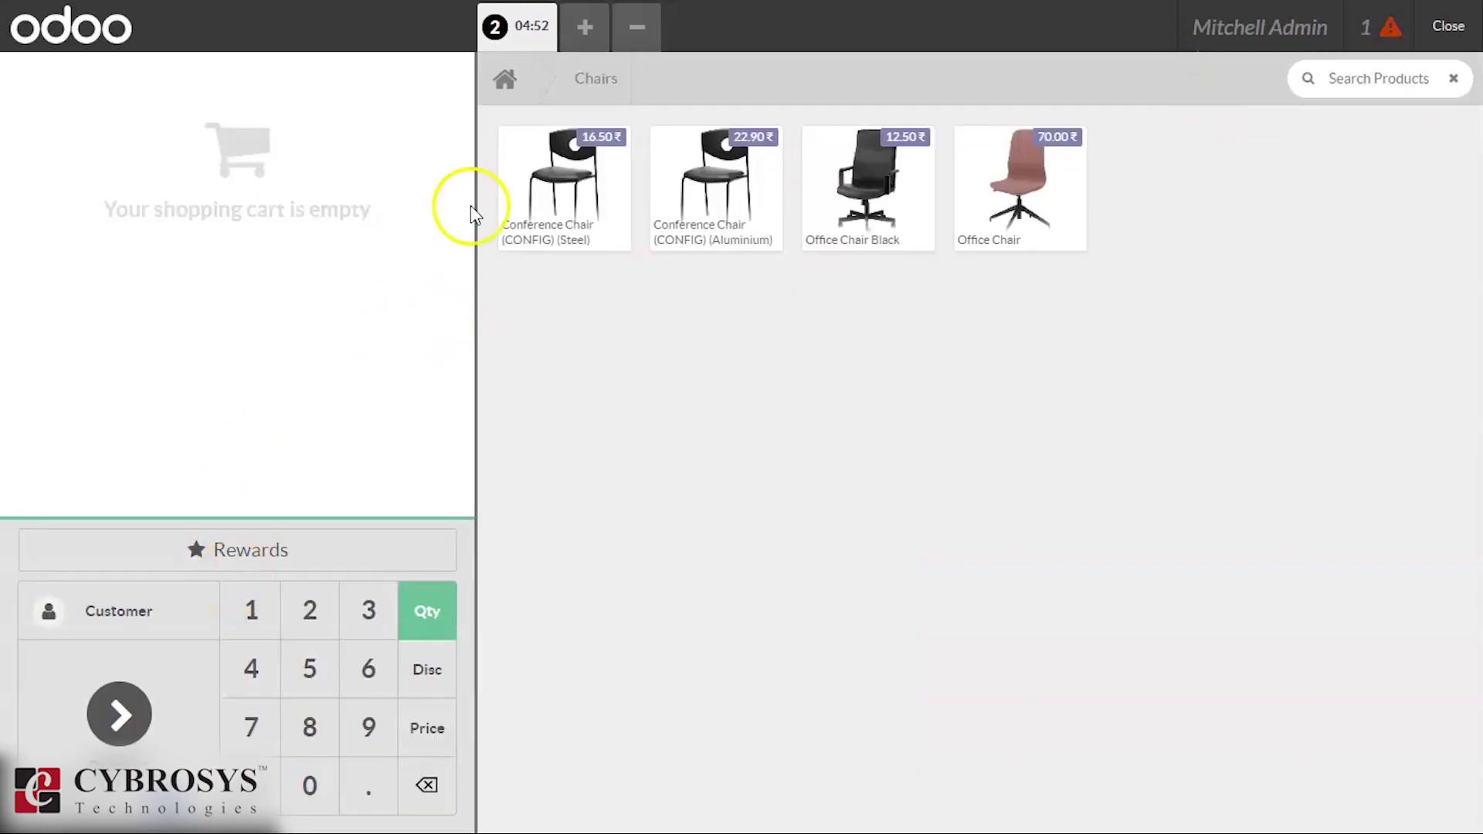
- Add two Conference Chair (Steel) totalling 34.66 ₹ and set Deco Addict as customer, earning 387 points
left_click(598, 227)
left_click(602, 224)
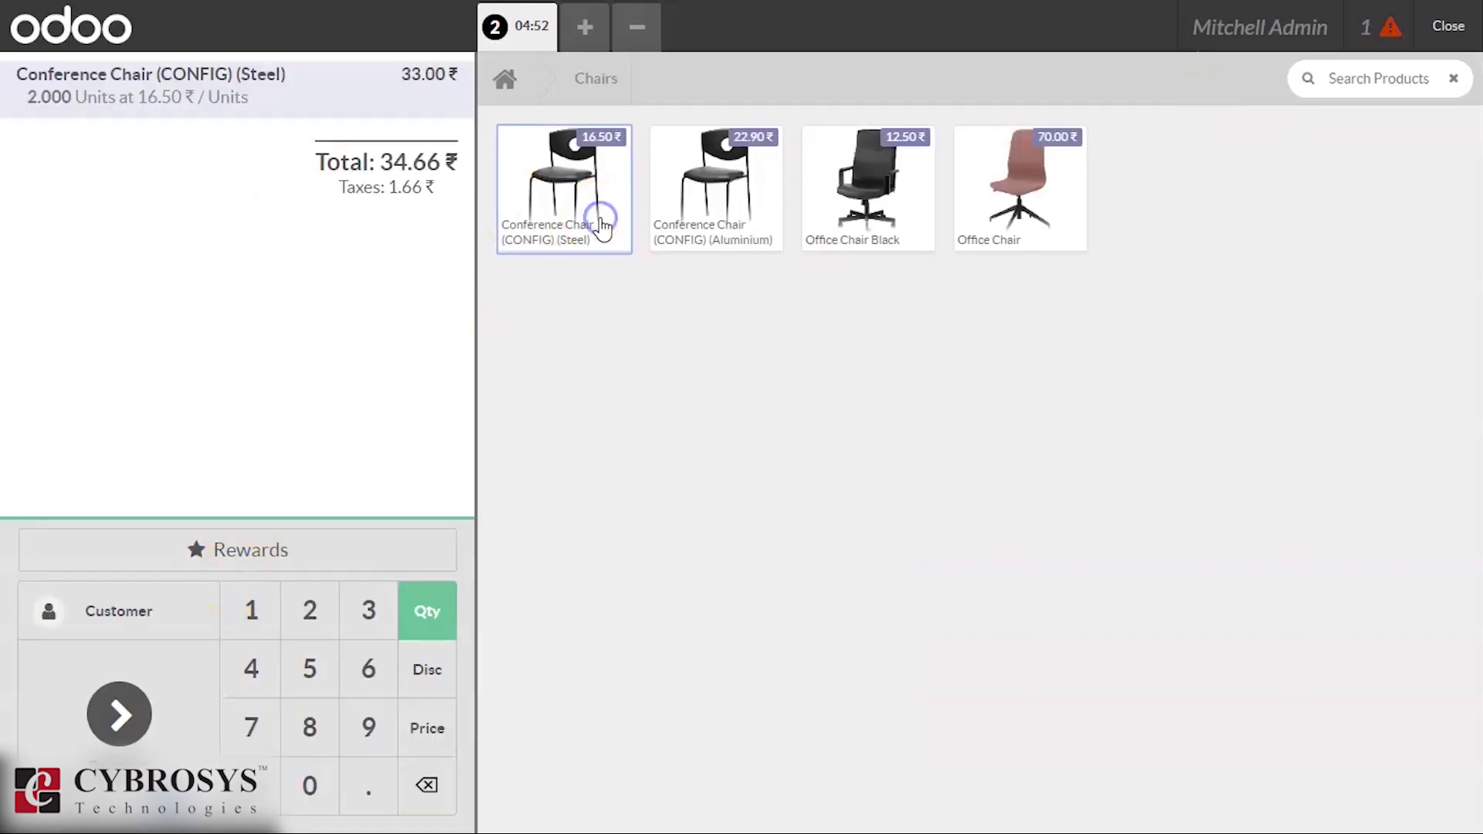
left_click(180, 629)
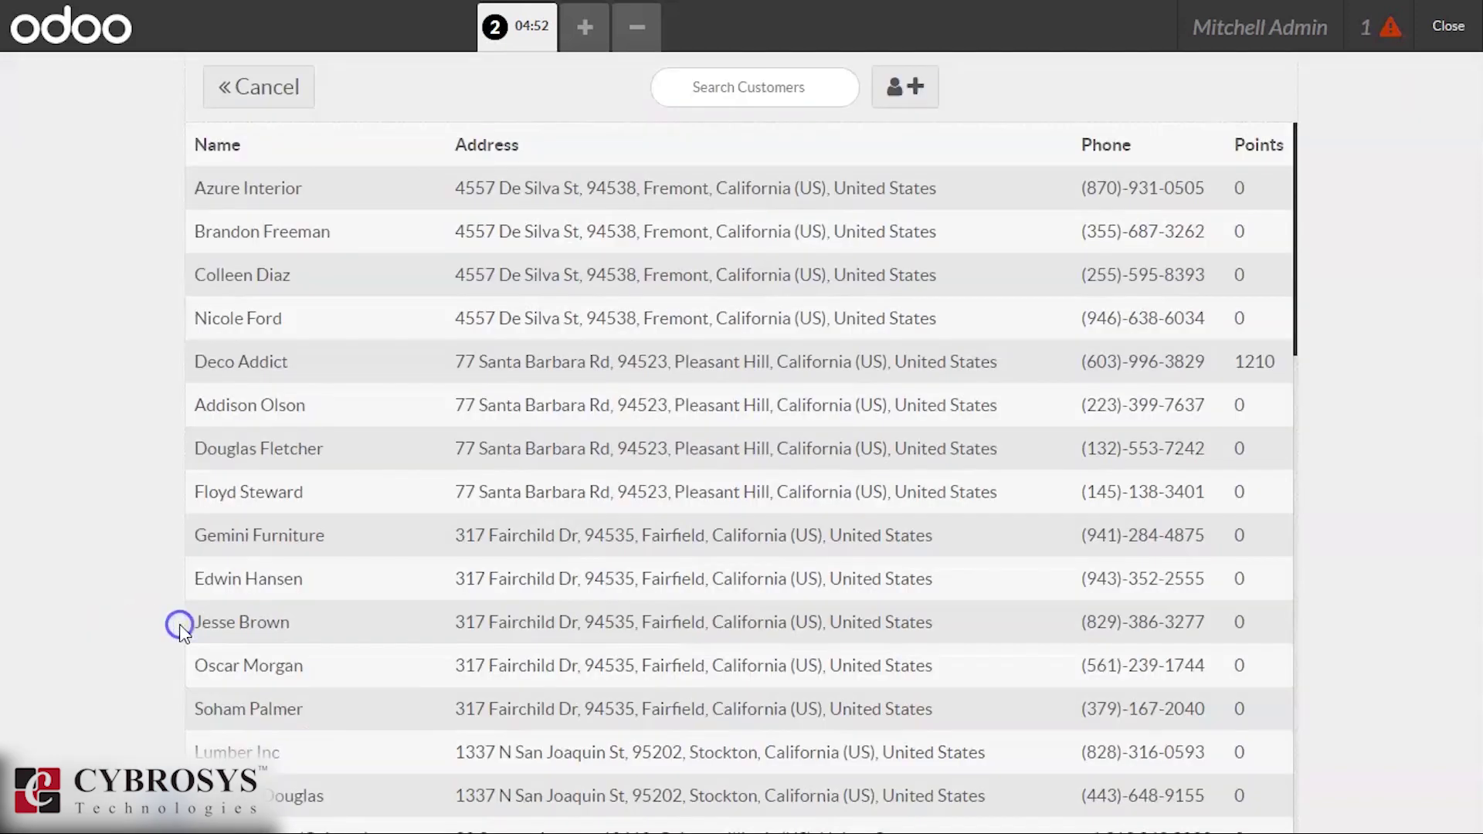
left_click(959, 367)
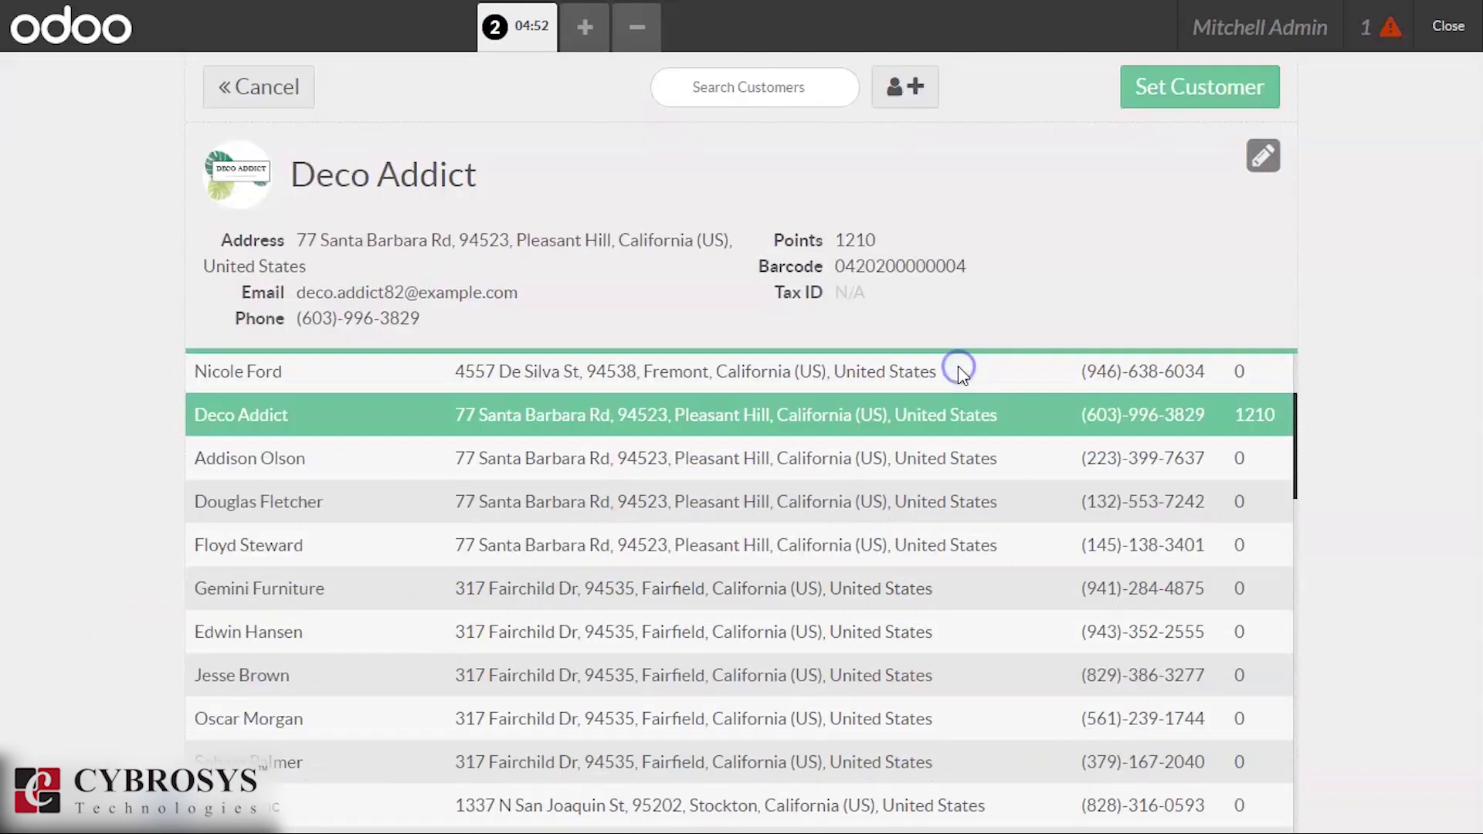
left_click(1164, 79)
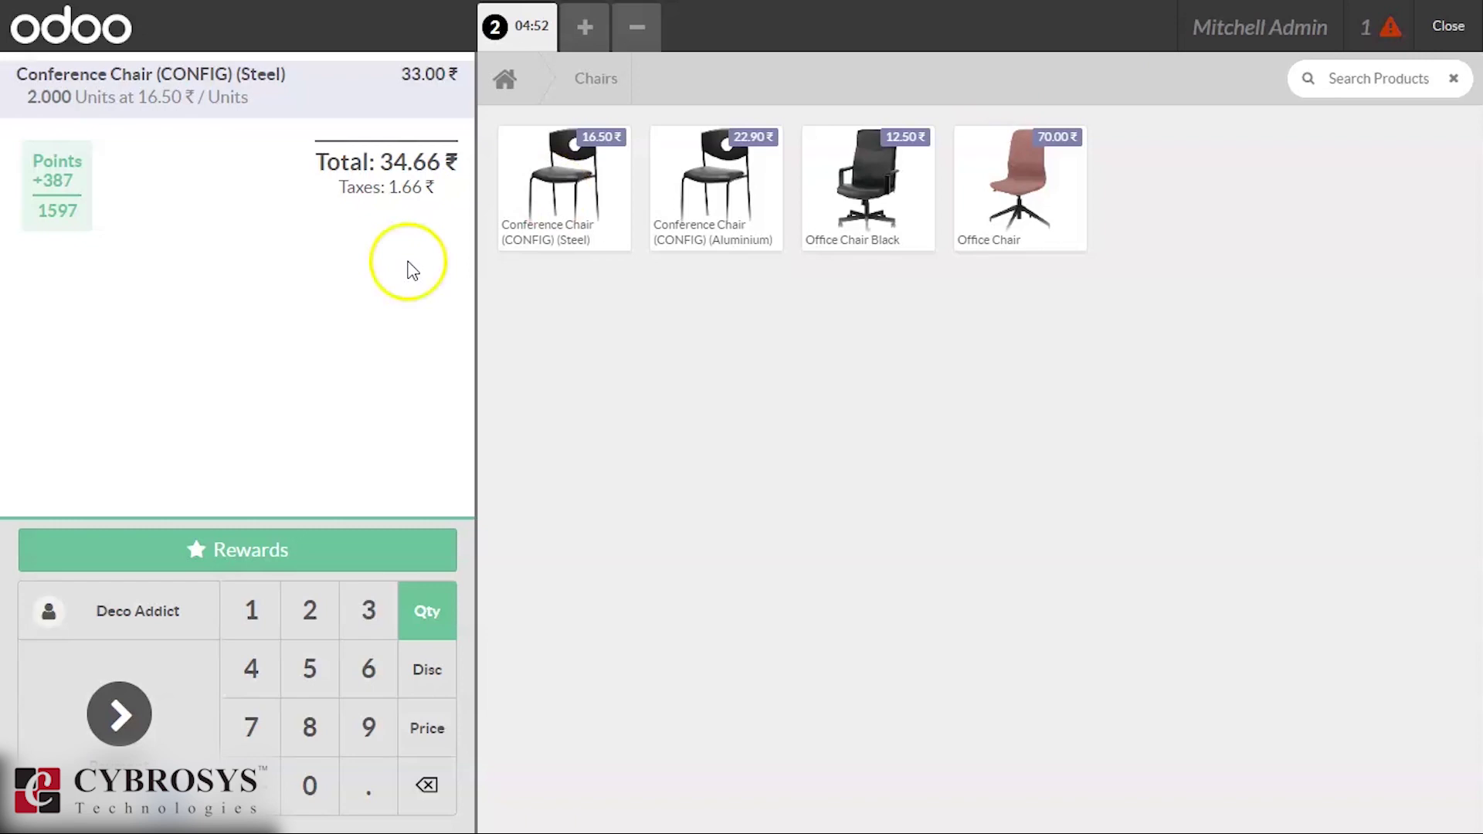
- Apply the -17.33 ₹ discount reward to Deco Addict's chair order and proceed to payment
left_click(173, 563)
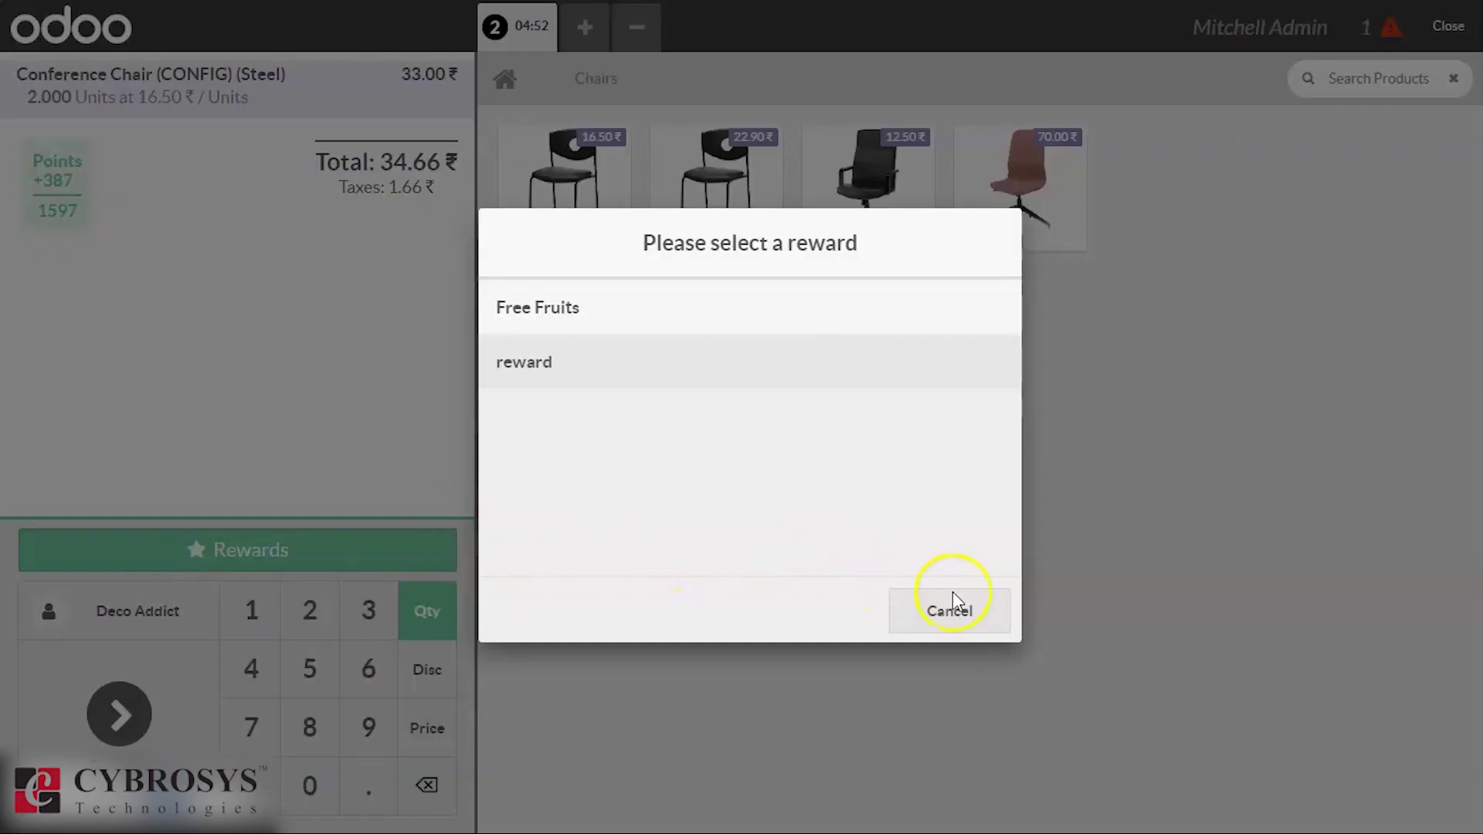
left_click(958, 377)
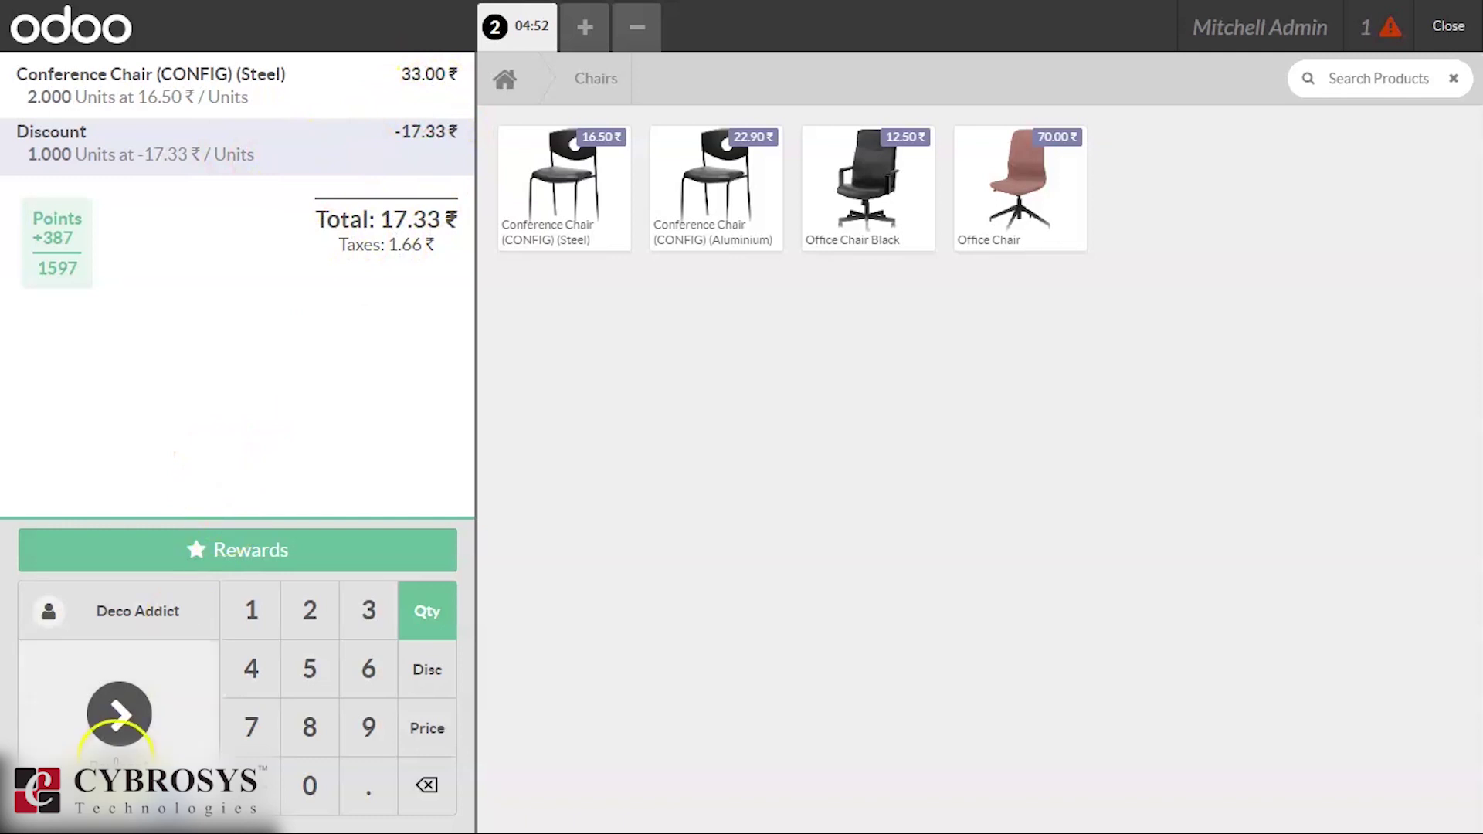
left_click(130, 729)
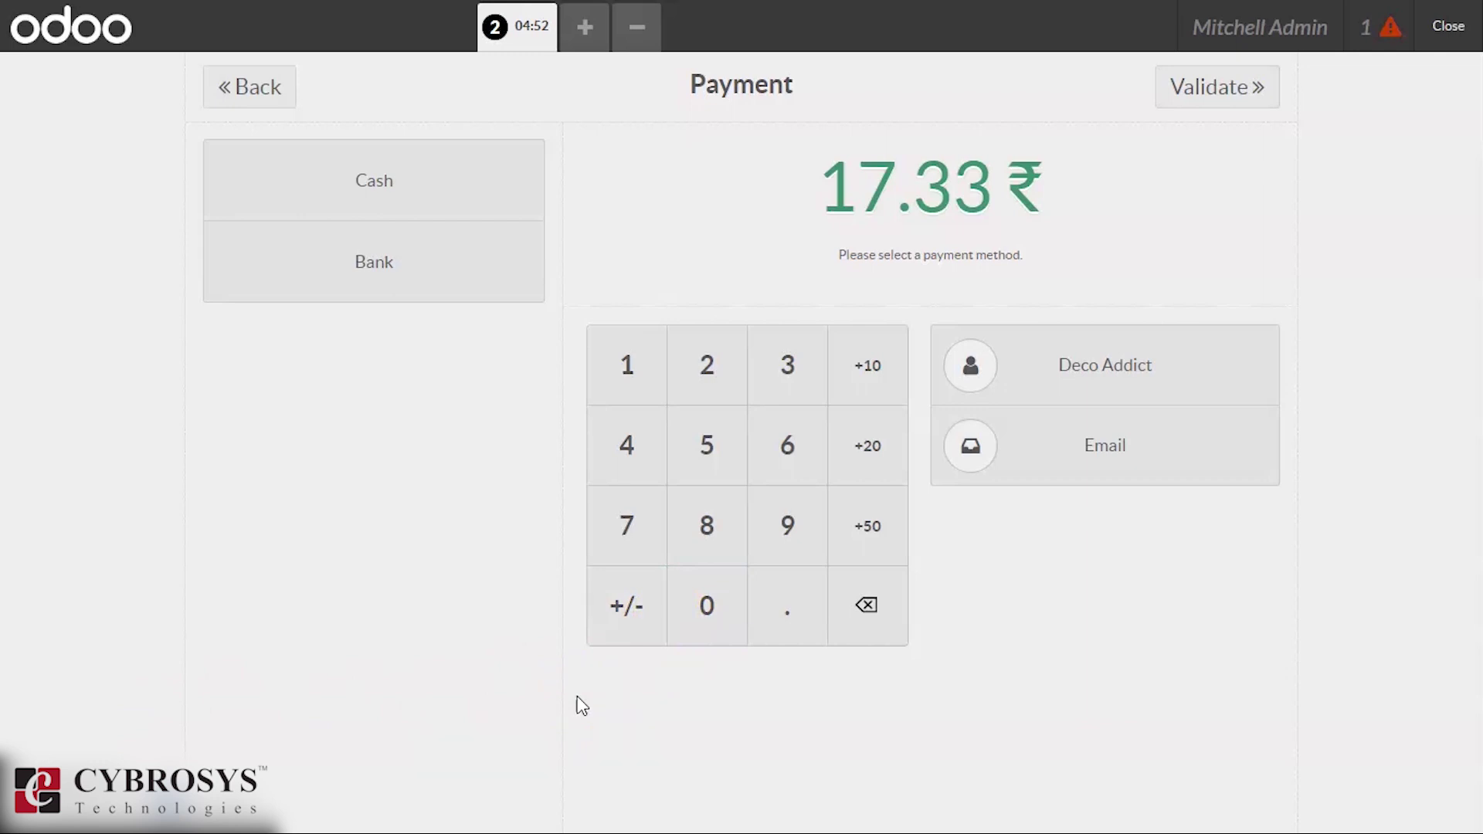
- Pay the discounted chair order 17.33 ₹ in cash and validate it
left_click(331, 191)
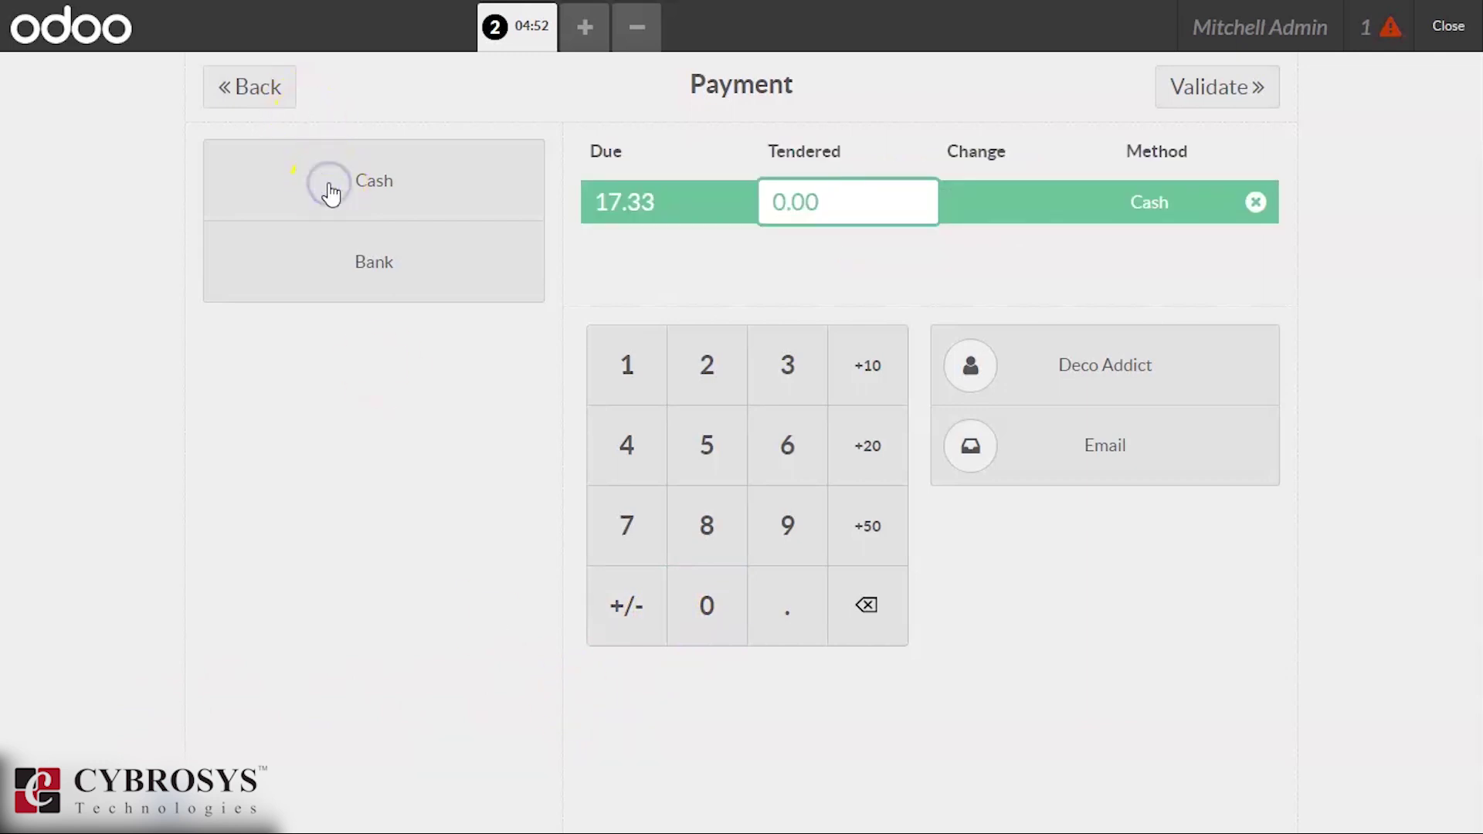
type("17")
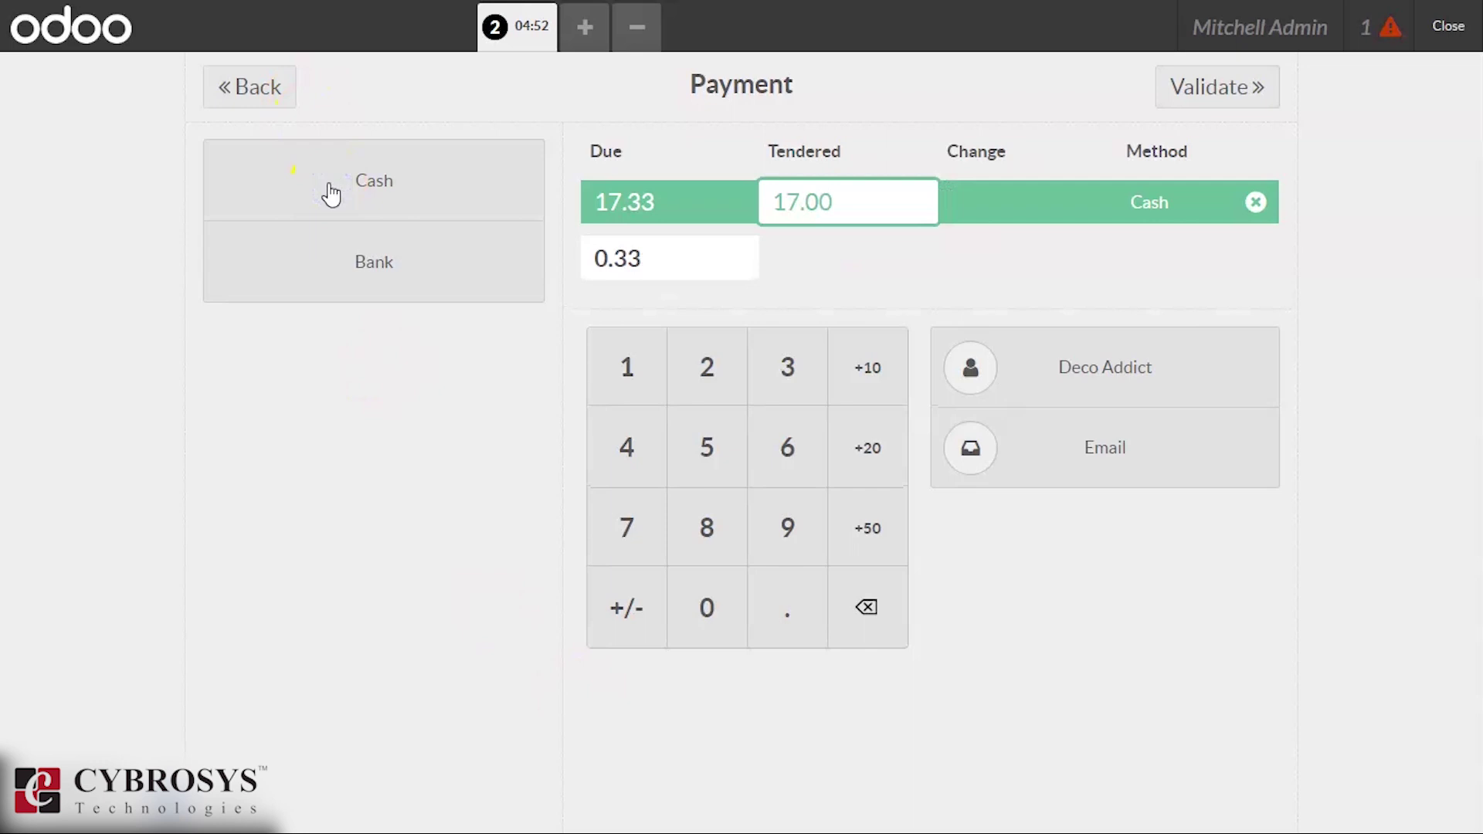
type(".33")
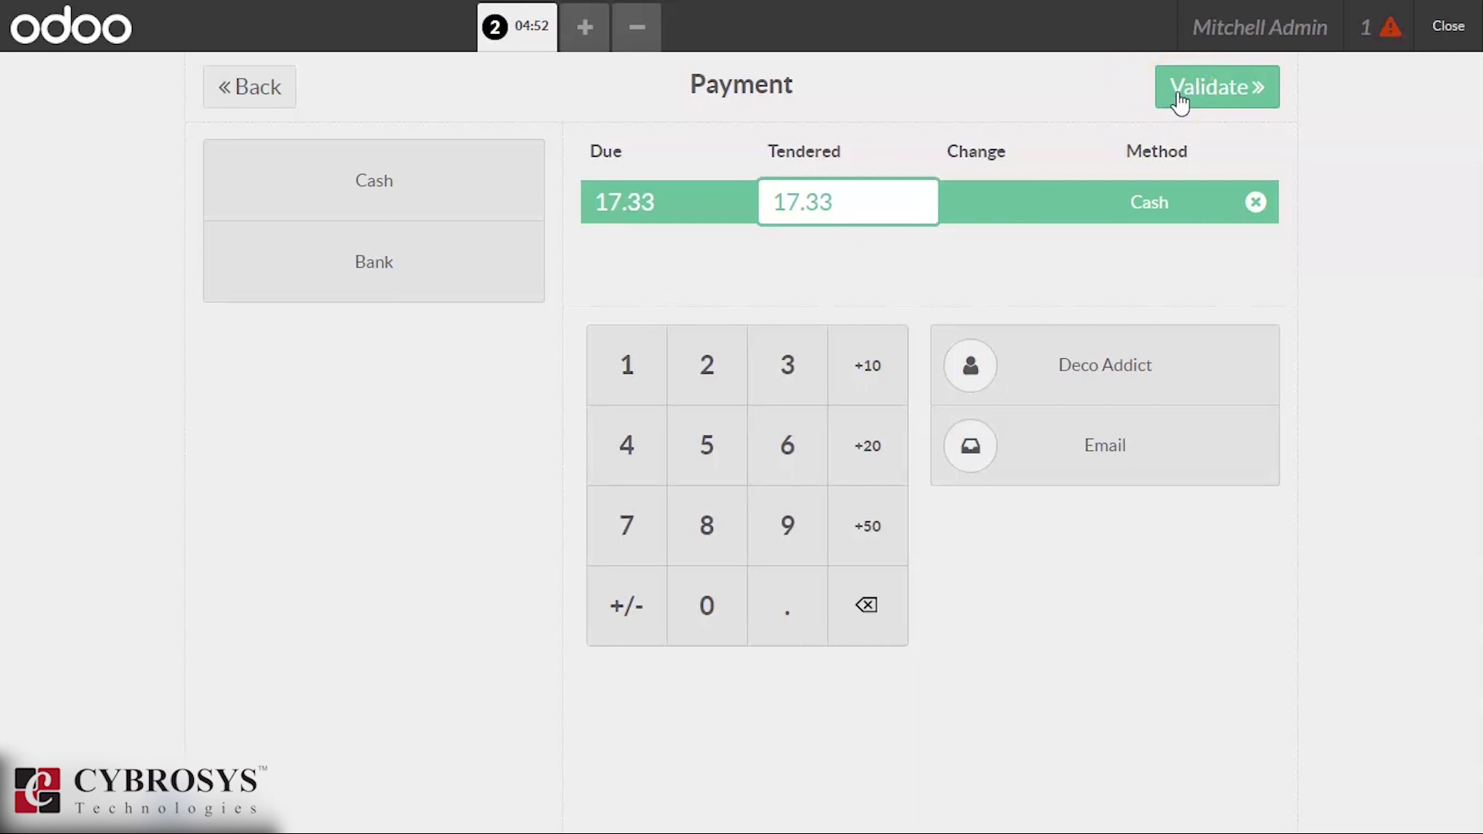
left_click(1180, 103)
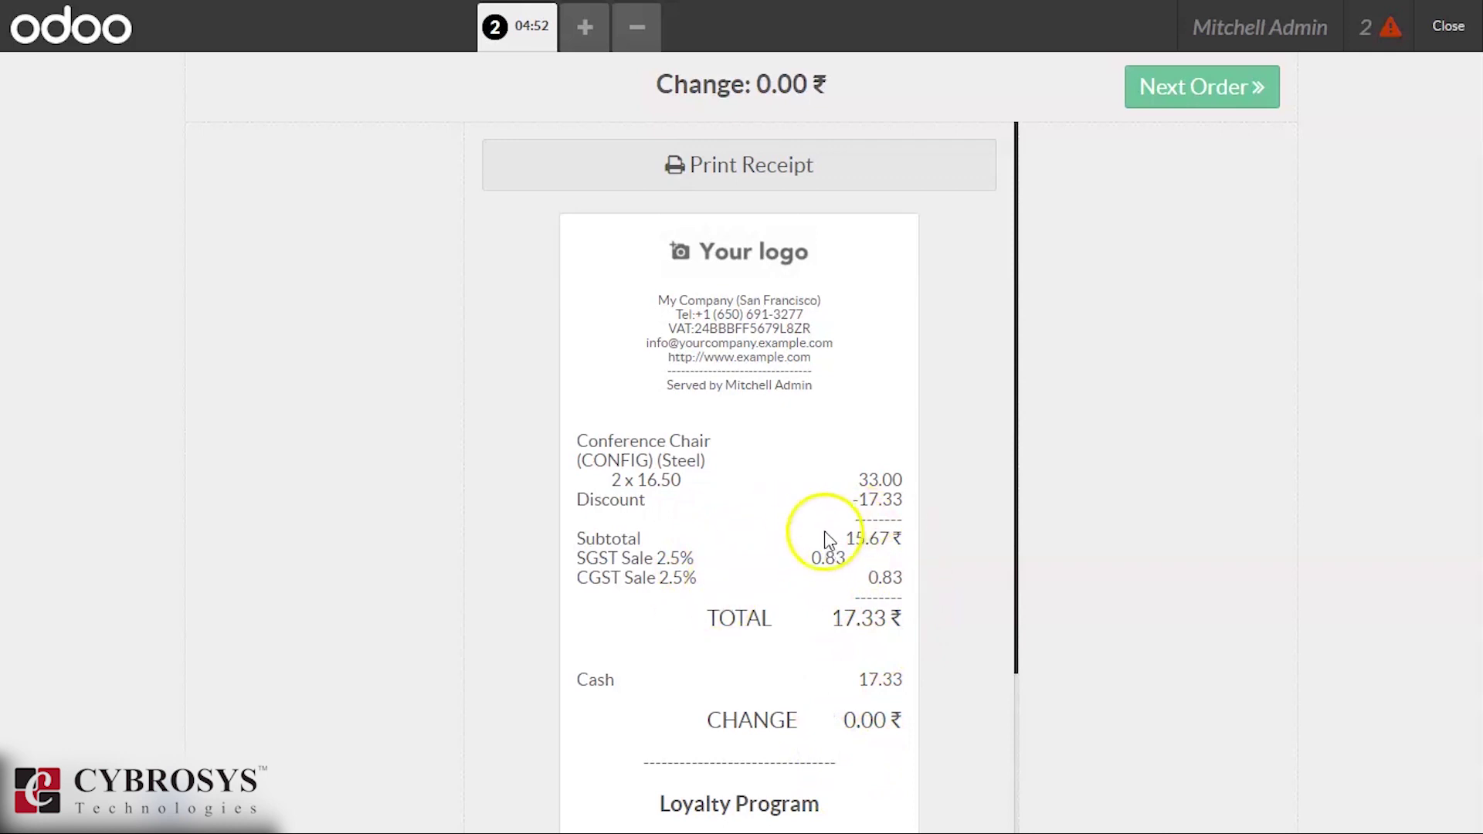
- Close the receipt and start fresh empty order 3
left_click(1205, 101)
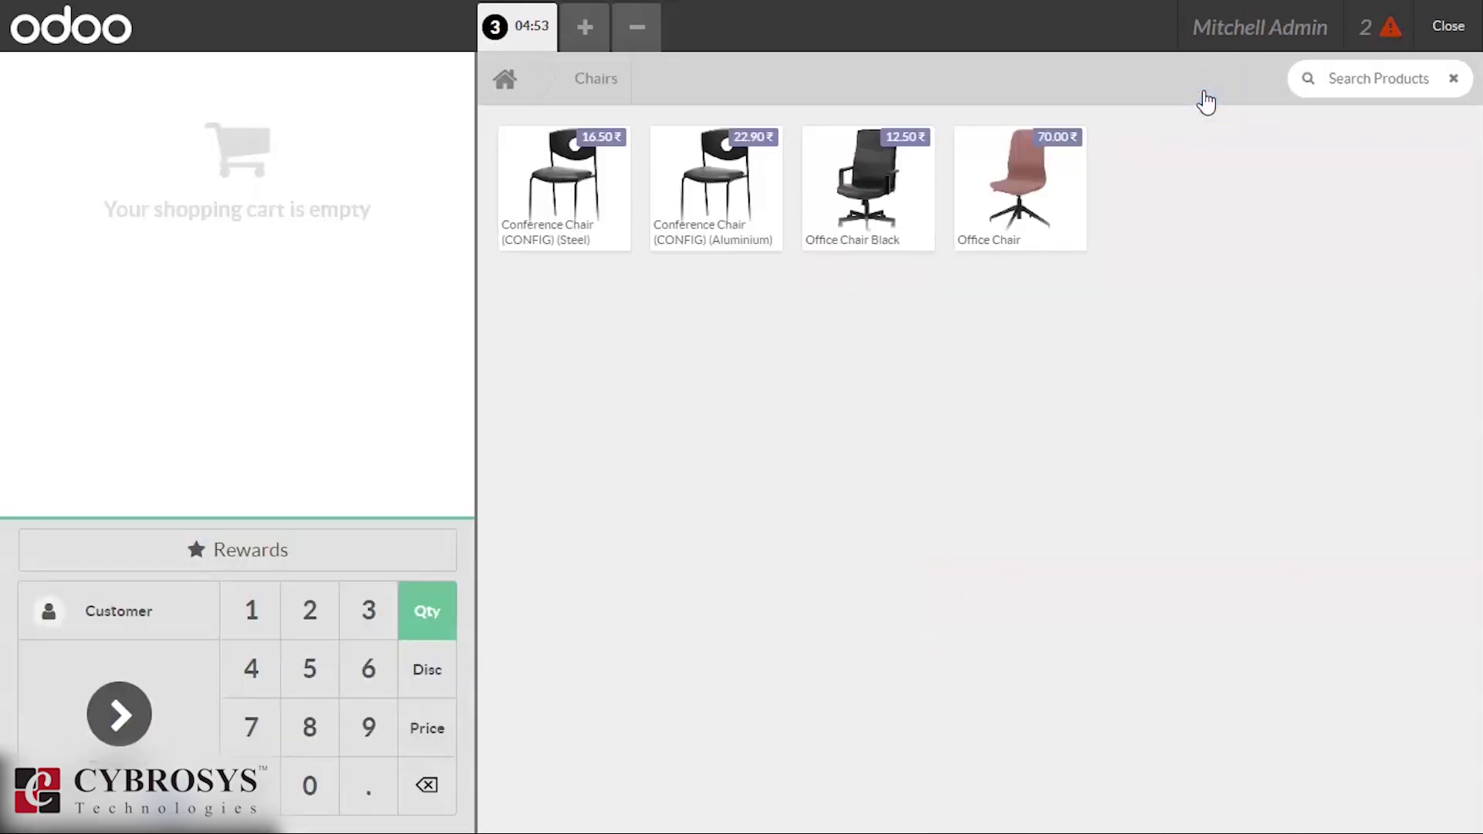